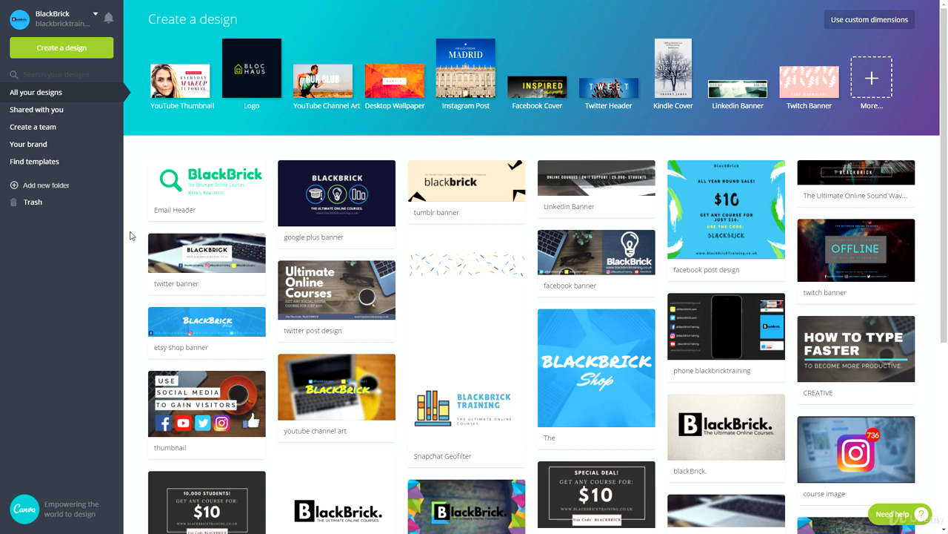
Create a new Logo design from the Marketing Materials design types.
{"action": "left_click_drag", "start_coordinate": [161, 20], "coordinate": [223, 17]}
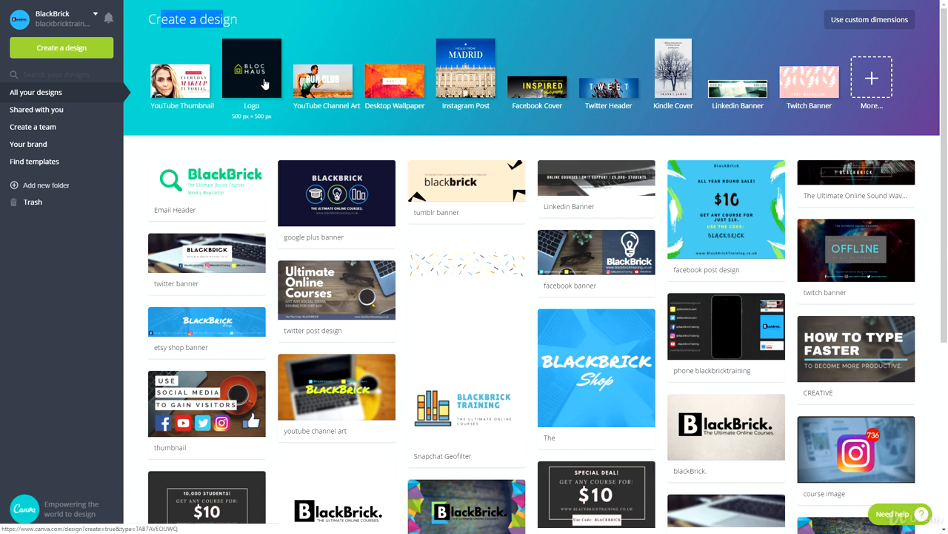
{"action": "left_click", "coordinate": [274, 120]}
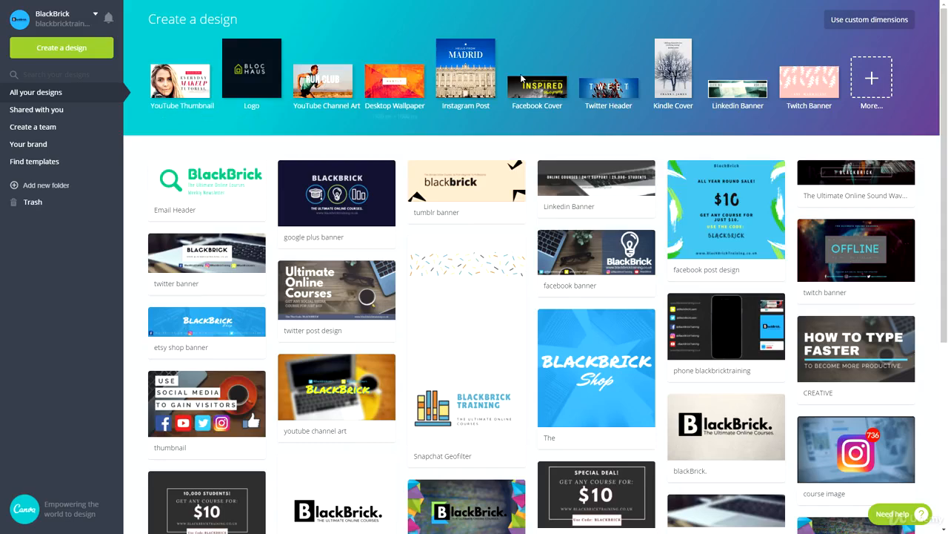
{"action": "left_click", "coordinate": [869, 67]}
{"action": "scroll", "coordinate": [243, 214], "scroll_direction": "down", "scroll_amount": 7}
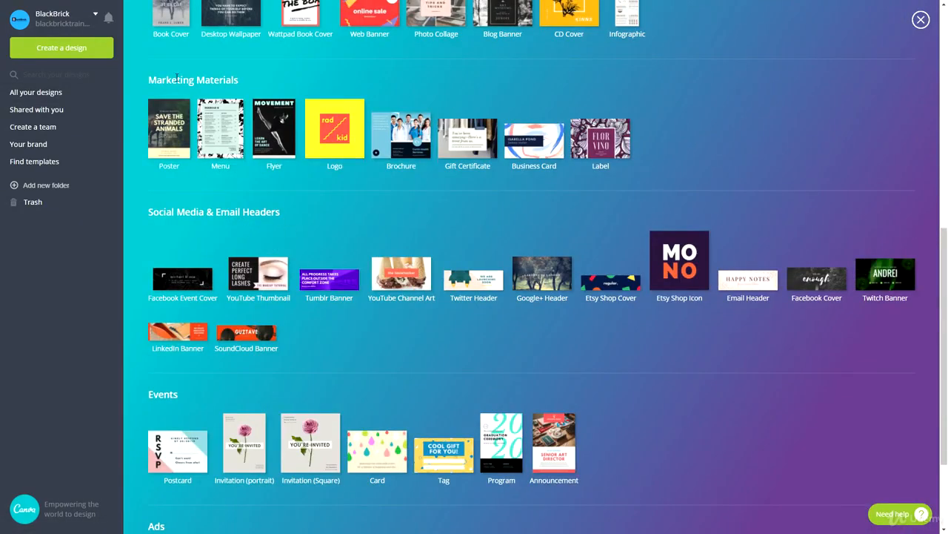
{"action": "left_click", "coordinate": [328, 140]}
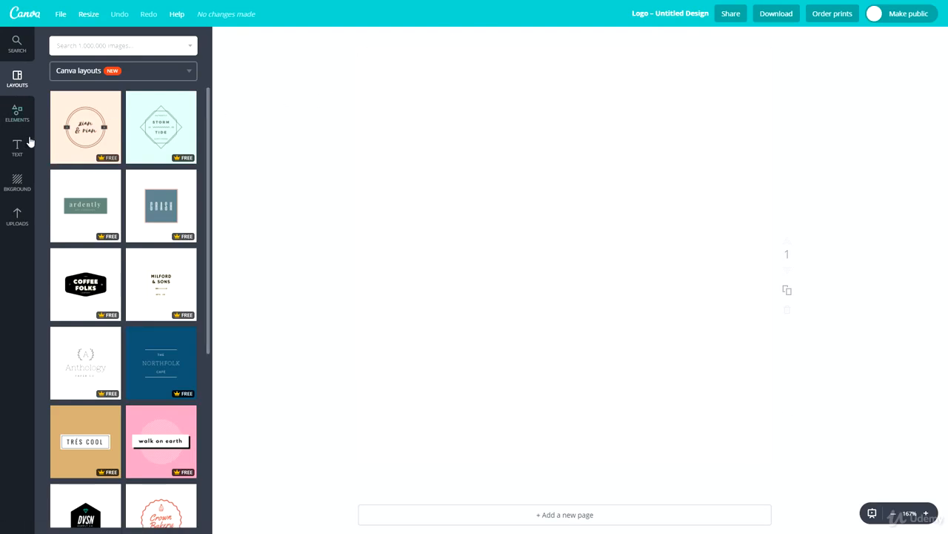
{"action": "scroll", "coordinate": [136, 246], "scroll_direction": "down", "scroll_amount": 3}
{"action": "scroll", "coordinate": [138, 247], "scroll_direction": "down", "scroll_amount": 3}
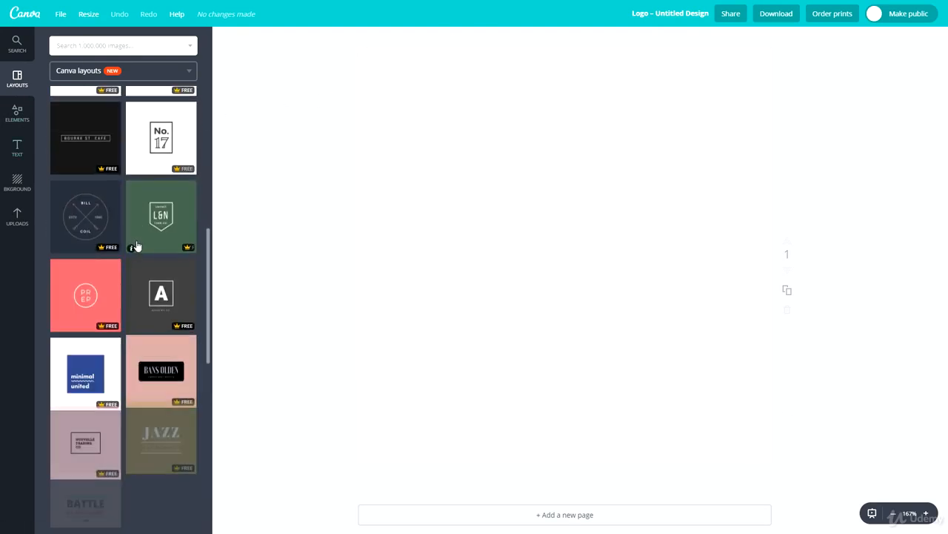
{"action": "scroll", "coordinate": [138, 247], "scroll_direction": "up", "scroll_amount": 6}
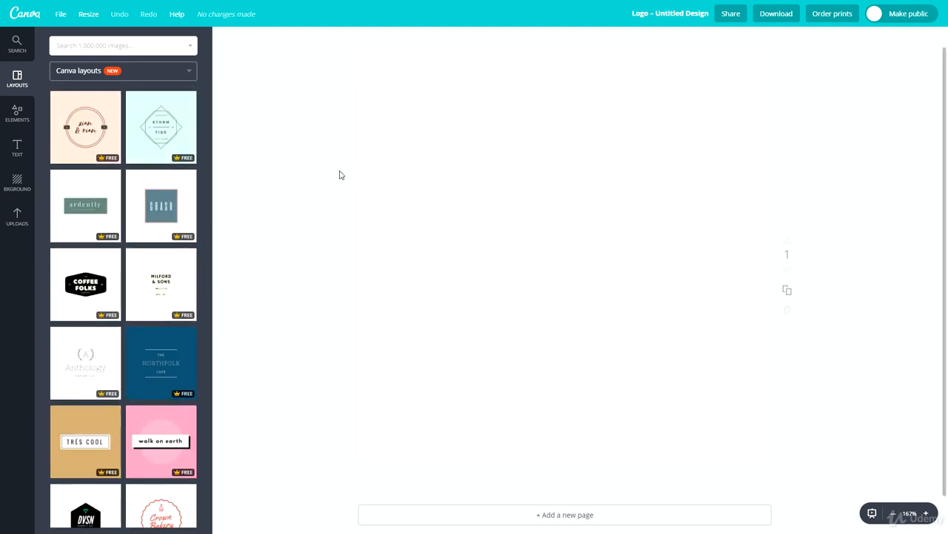
Title the untitled design "Logo Design".
{"action": "left_click", "coordinate": [653, 15]}
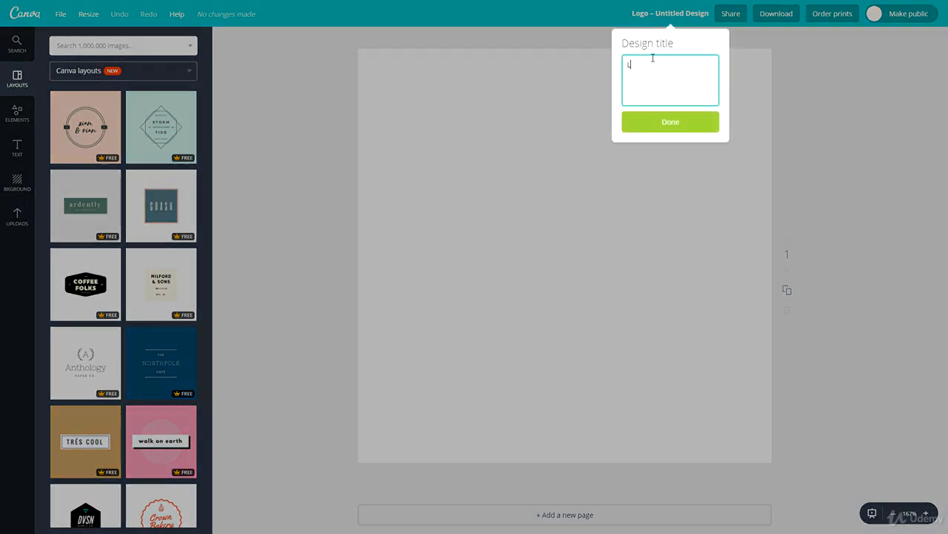
{"action": "type", "text": "Logo Design"}
{"action": "key", "text": "Return"}
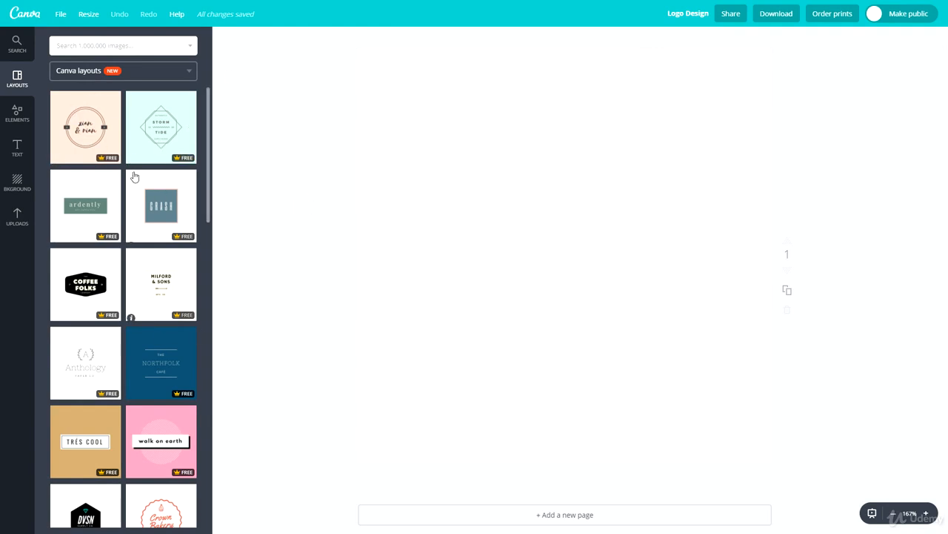
Look through the ready-made logo layouts and compare their styles, from cafés and music to weddings and real estate.
{"action": "scroll", "coordinate": [124, 259], "scroll_direction": "down", "scroll_amount": 3}
{"action": "scroll", "coordinate": [112, 267], "scroll_direction": "down", "scroll_amount": 10}
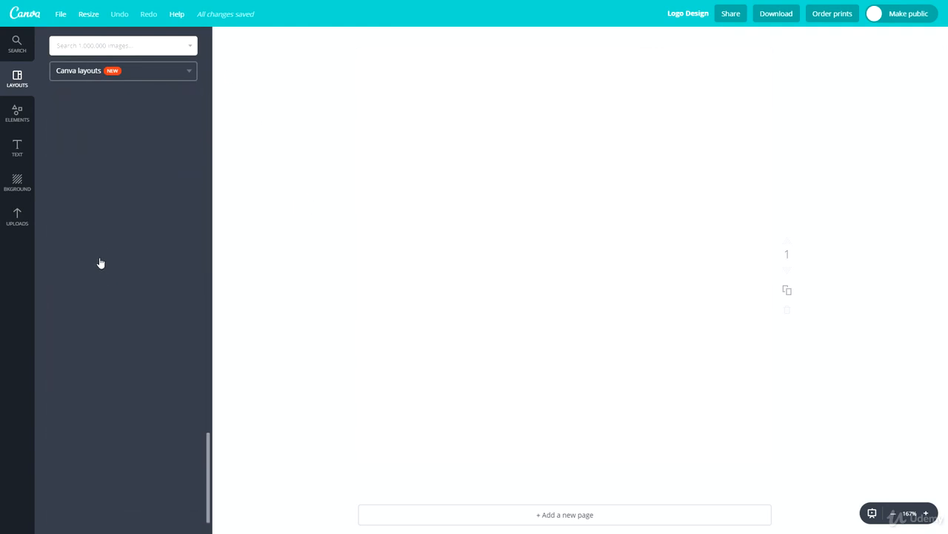
{"action": "scroll", "coordinate": [110, 262], "scroll_direction": "down", "scroll_amount": 3}
{"action": "scroll", "coordinate": [109, 262], "scroll_direction": "down", "scroll_amount": 3}
{"action": "scroll", "coordinate": [134, 340], "scroll_direction": "up", "scroll_amount": 12}
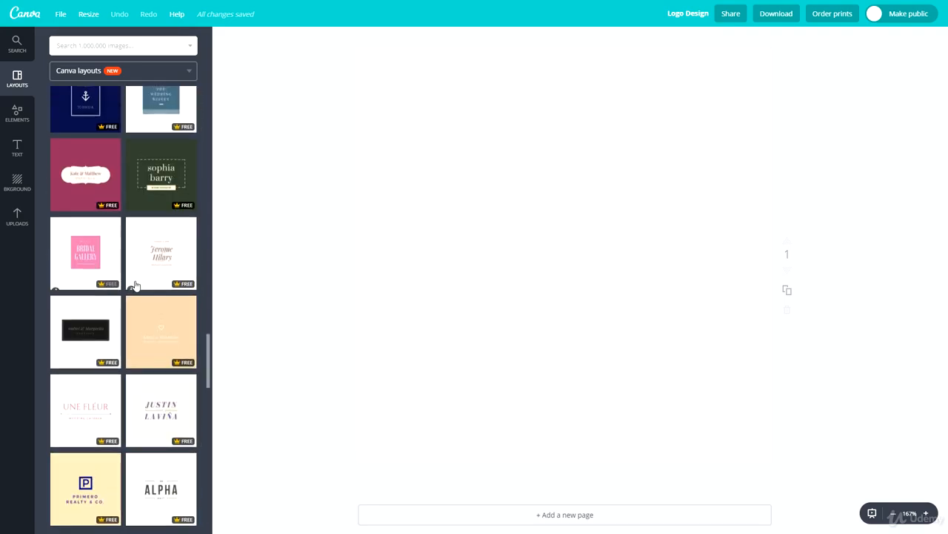
{"action": "scroll", "coordinate": [141, 320], "scroll_direction": "up", "scroll_amount": 5}
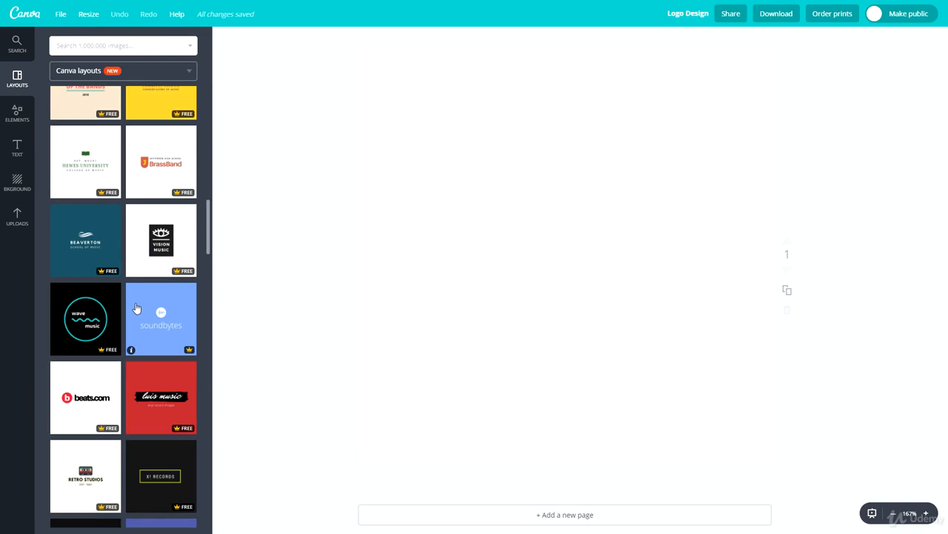
{"action": "scroll", "coordinate": [136, 308], "scroll_direction": "up", "scroll_amount": 6}
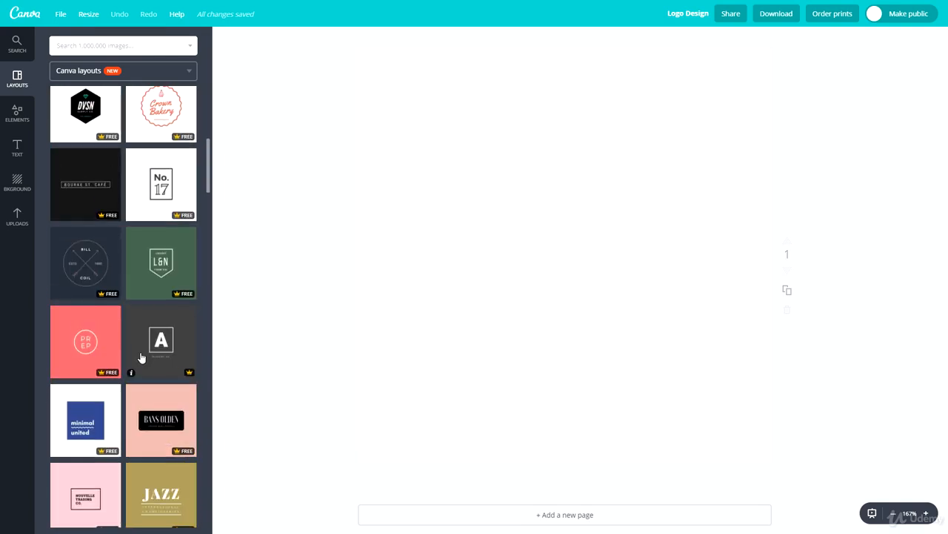
{"action": "scroll", "coordinate": [141, 357], "scroll_direction": "up", "scroll_amount": 5}
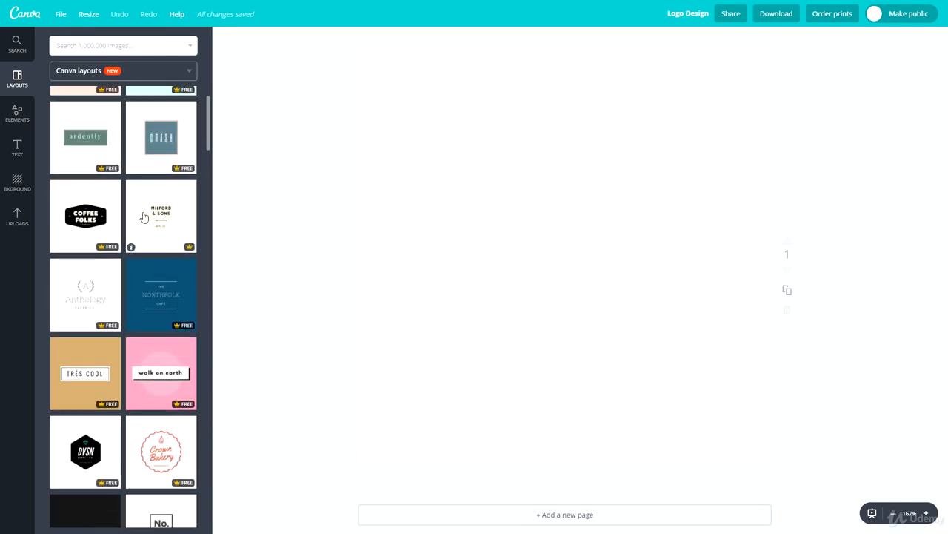
{"action": "scroll", "coordinate": [141, 268], "scroll_direction": "down", "scroll_amount": 3}
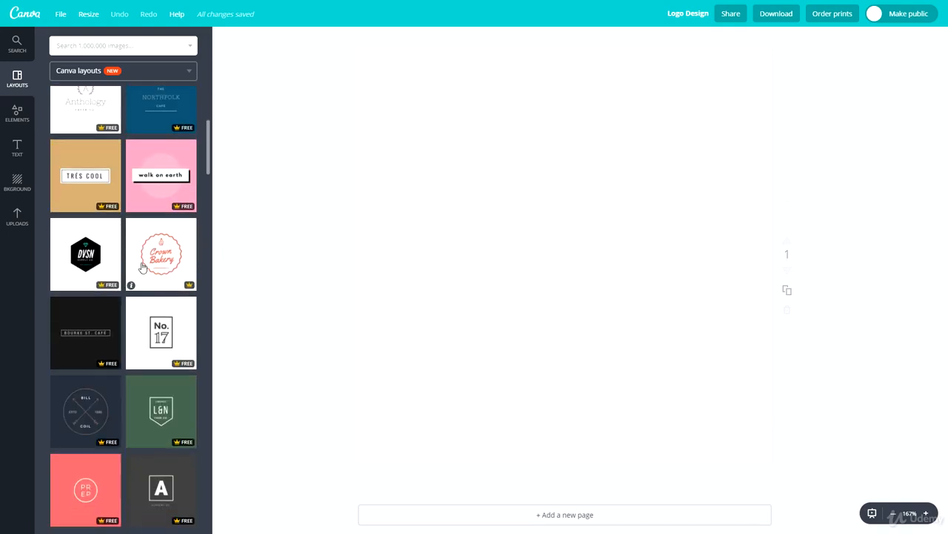
{"action": "scroll", "coordinate": [143, 266], "scroll_direction": "down", "scroll_amount": 2}
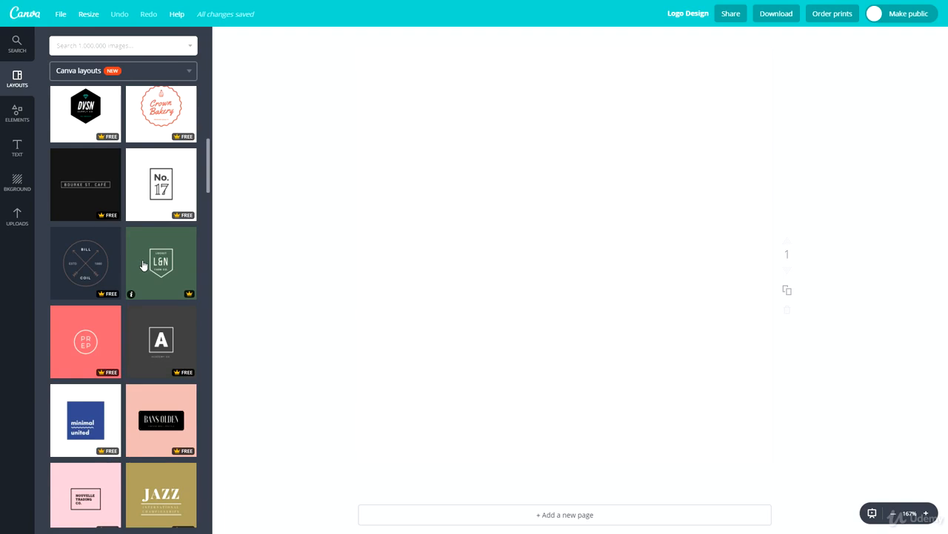
{"action": "scroll", "coordinate": [143, 264], "scroll_direction": "down", "scroll_amount": 10}
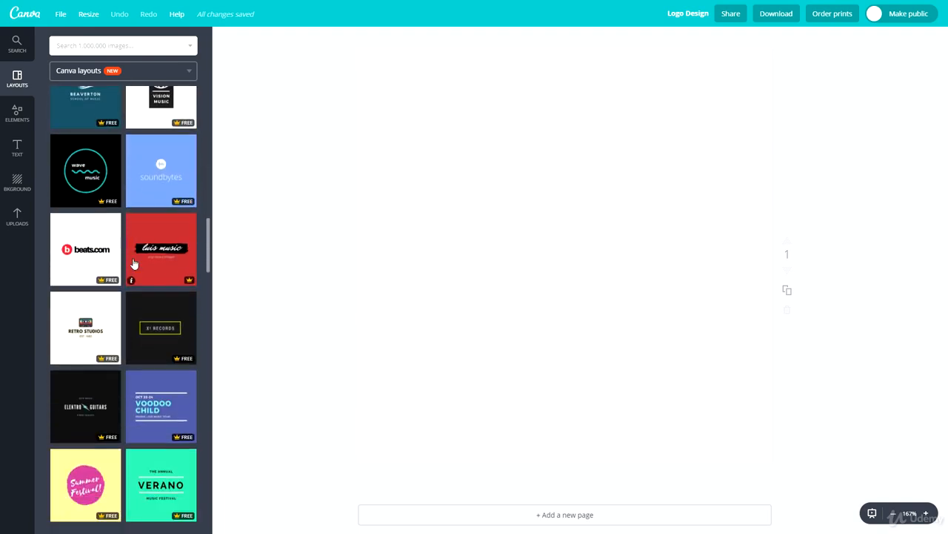
{"action": "scroll", "coordinate": [132, 257], "scroll_direction": "down", "scroll_amount": 1}
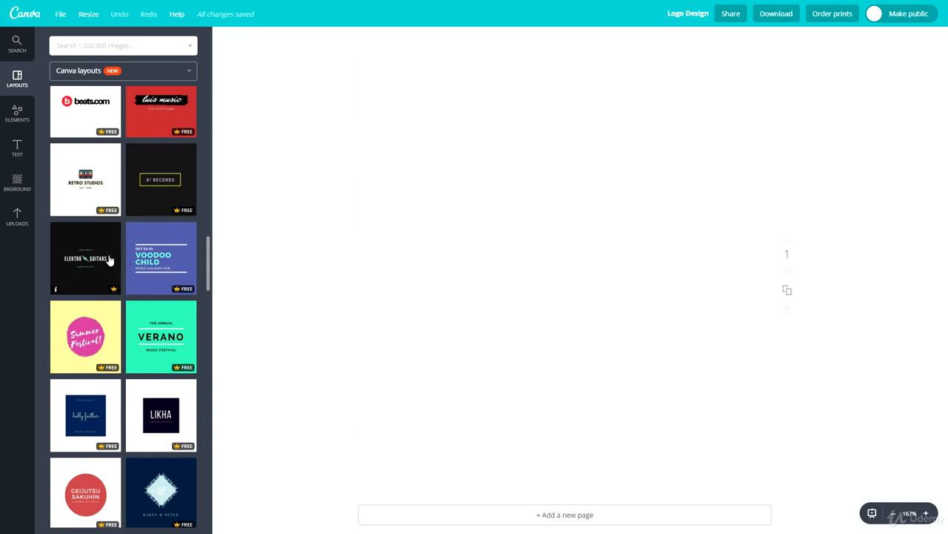
{"action": "scroll", "coordinate": [108, 258], "scroll_direction": "down", "scroll_amount": 1}
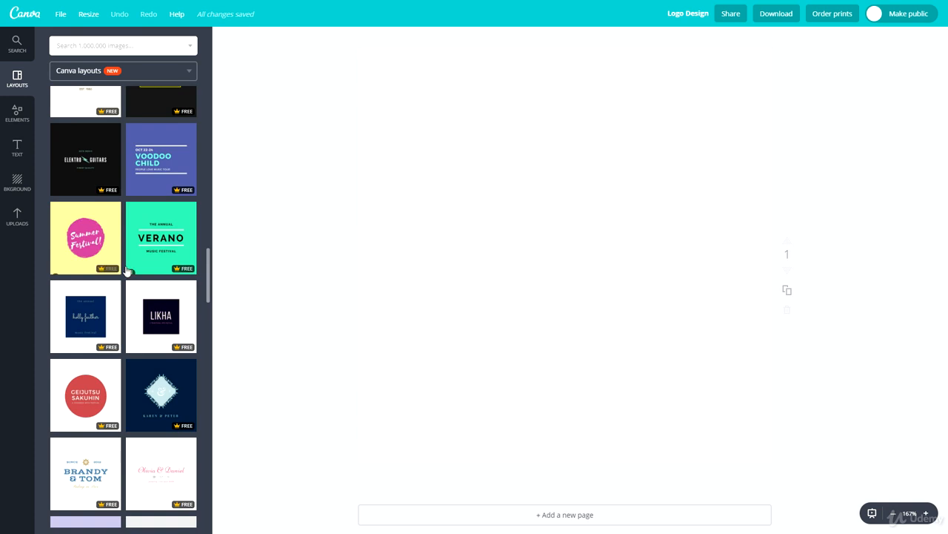
{"action": "scroll", "coordinate": [127, 270], "scroll_direction": "down", "scroll_amount": 5}
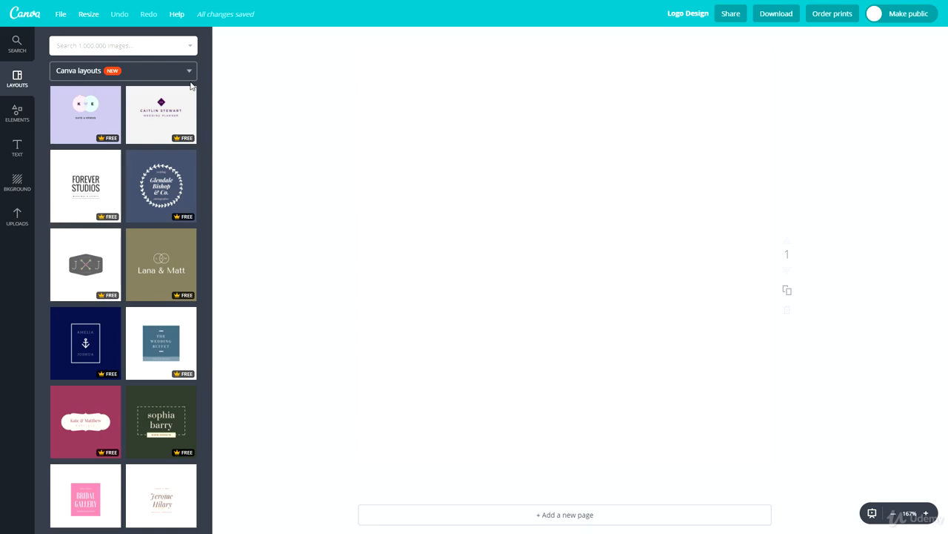
{"action": "scroll", "coordinate": [151, 181], "scroll_direction": "down", "scroll_amount": 10}
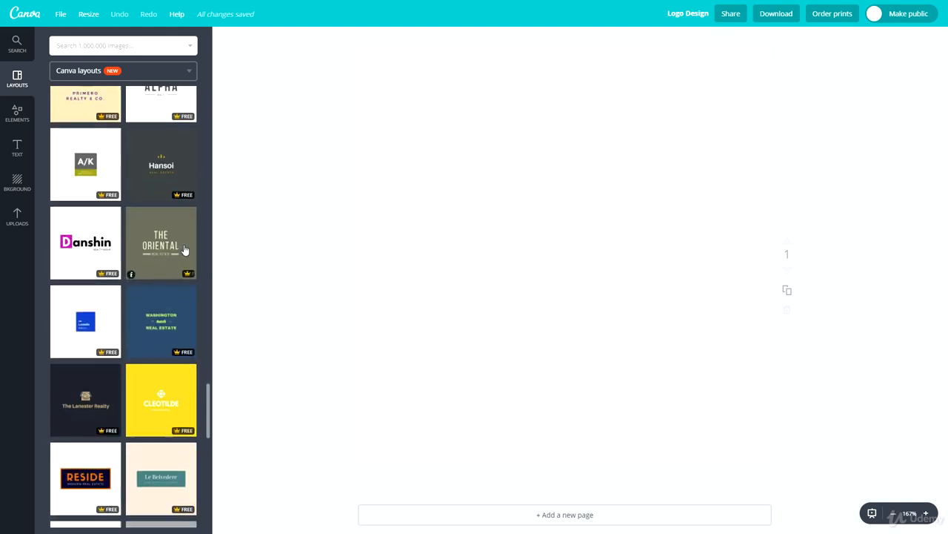
{"action": "scroll", "coordinate": [148, 297], "scroll_direction": "up", "scroll_amount": 3}
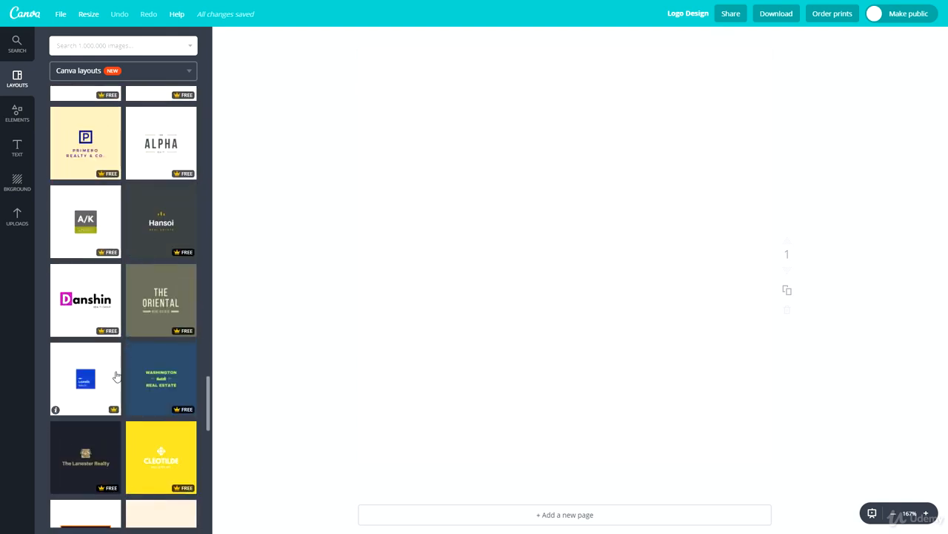
{"action": "scroll", "coordinate": [104, 330], "scroll_direction": "down", "scroll_amount": 1}
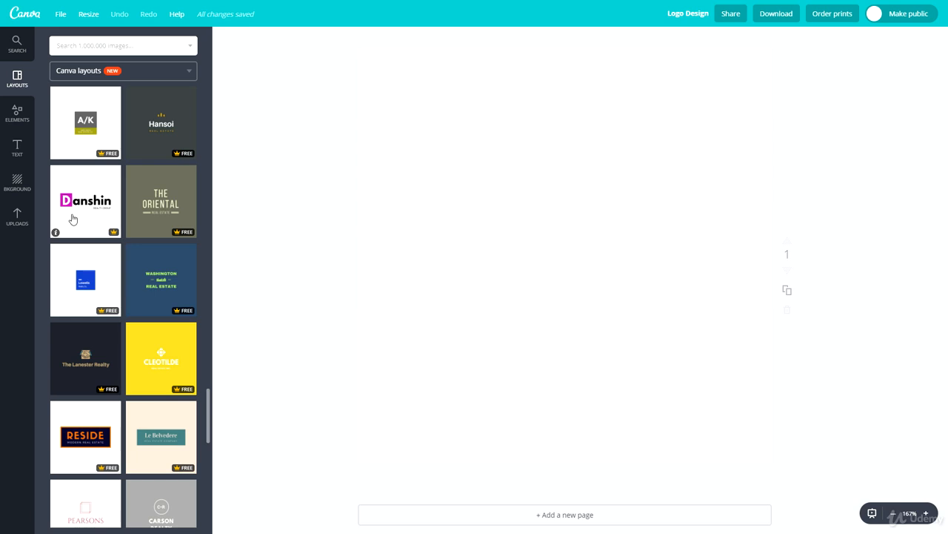
{"action": "scroll", "coordinate": [79, 211], "scroll_direction": "down", "scroll_amount": 1}
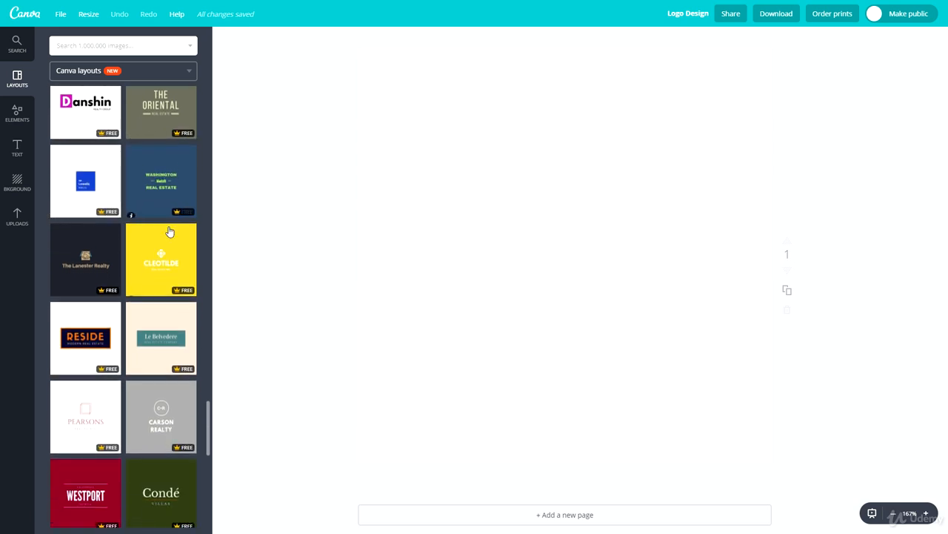
{"action": "scroll", "coordinate": [148, 174], "scroll_direction": "down", "scroll_amount": 1}
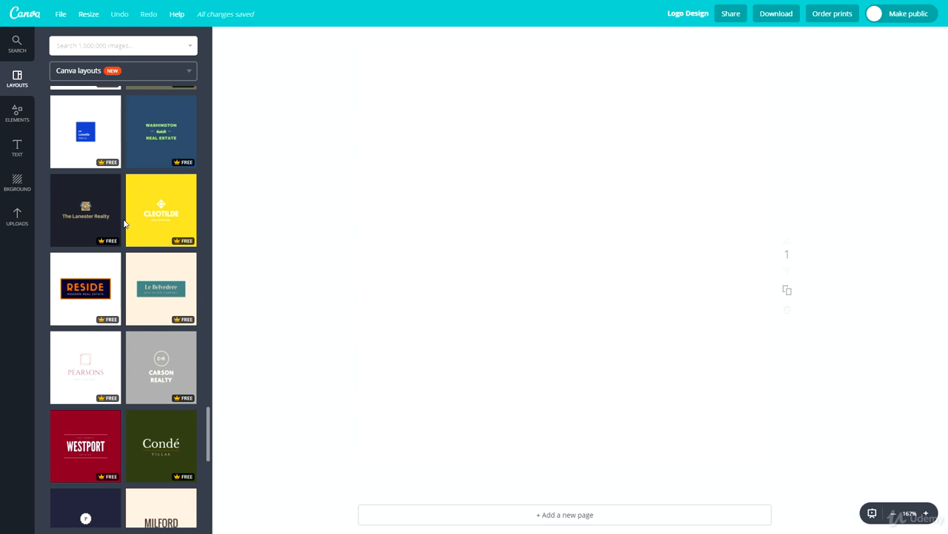
Find the dark grey "moslei de konstruktion co." layout with the green box and apply it to the blank page.
{"action": "scroll", "coordinate": [125, 223], "scroll_direction": "down", "scroll_amount": 4}
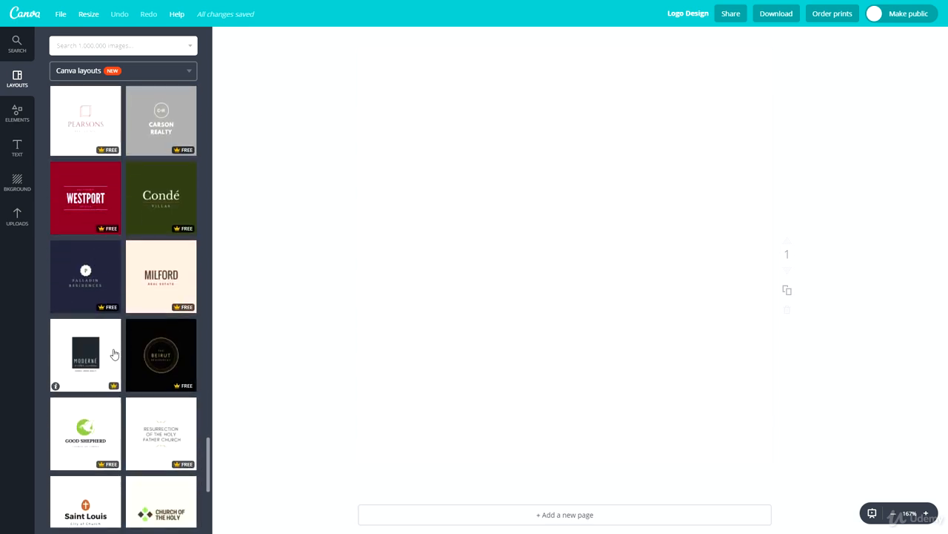
{"action": "scroll", "coordinate": [114, 355], "scroll_direction": "down", "scroll_amount": 13}
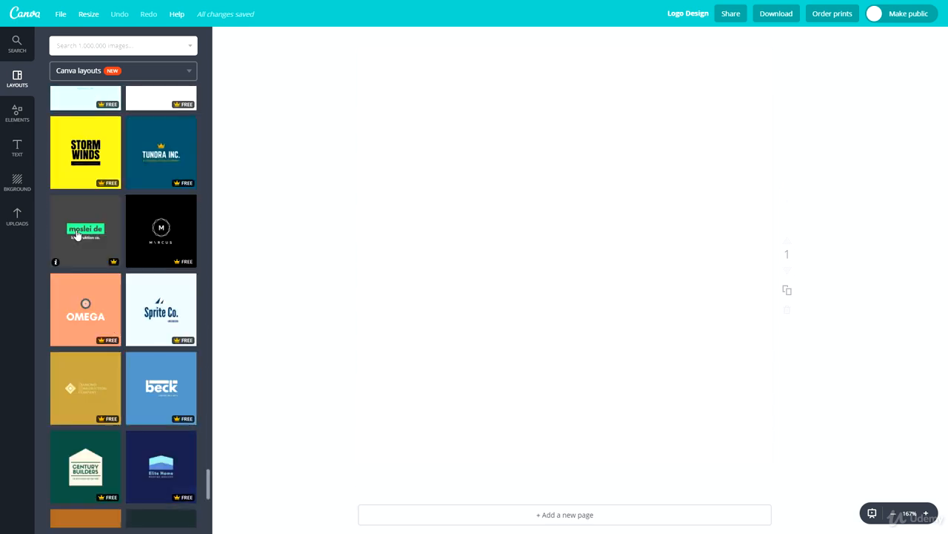
{"action": "left_click", "coordinate": [77, 235]}
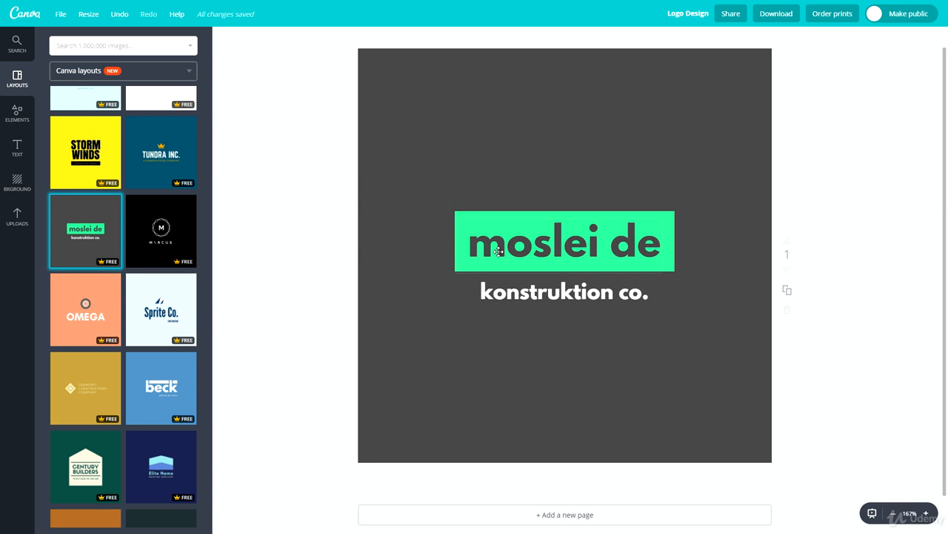
Replace the heading "moslei de" in the green box with "BlackBrick".
{"action": "left_click", "coordinate": [518, 300]}
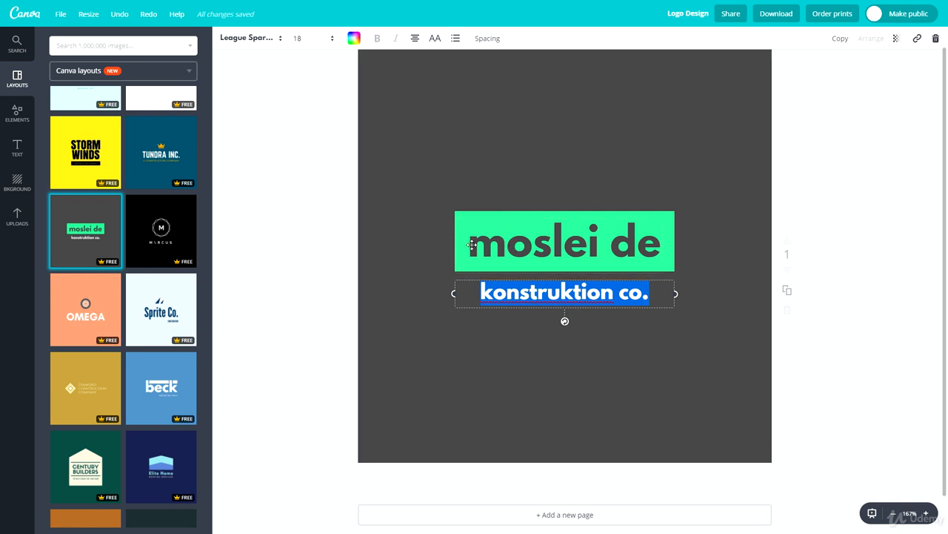
{"action": "left_click", "coordinate": [510, 257]}
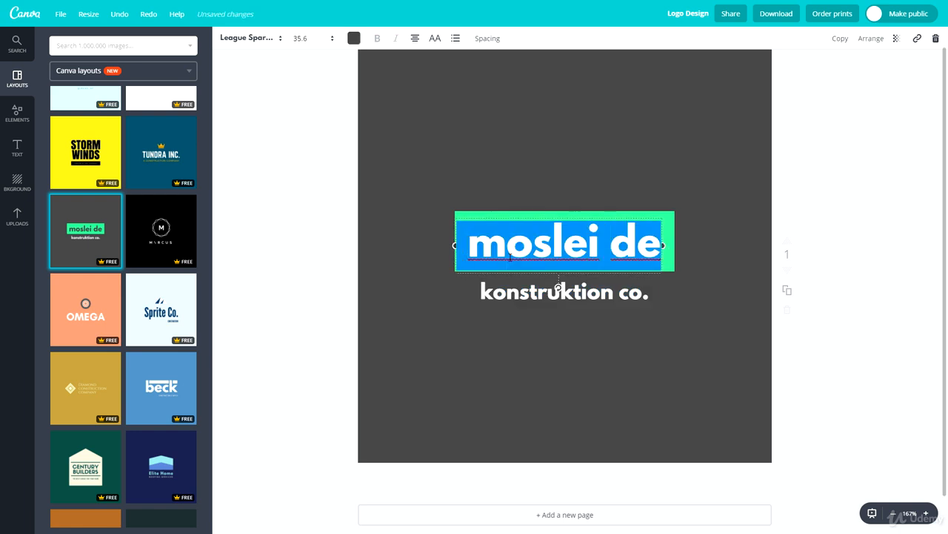
{"action": "type", "text": "BlackBric"}
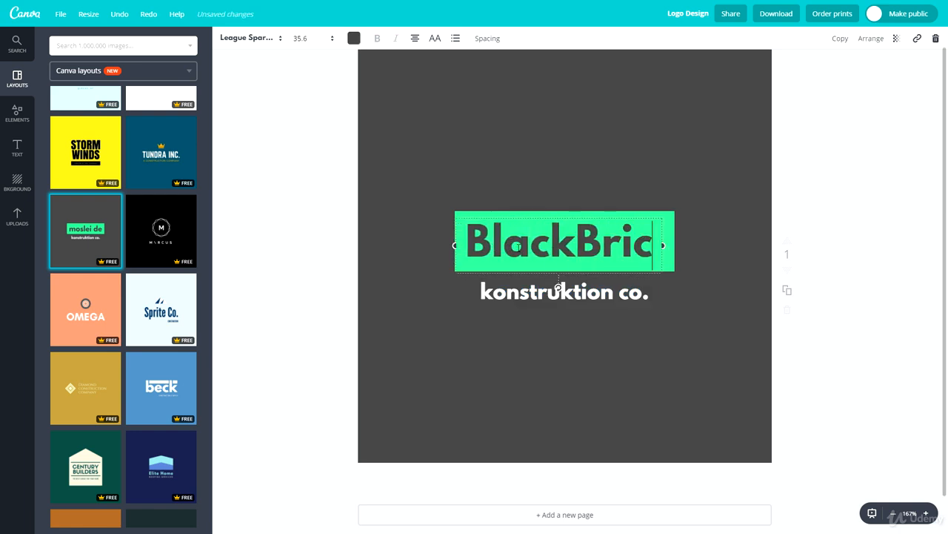
{"action": "type", "text": "k"}
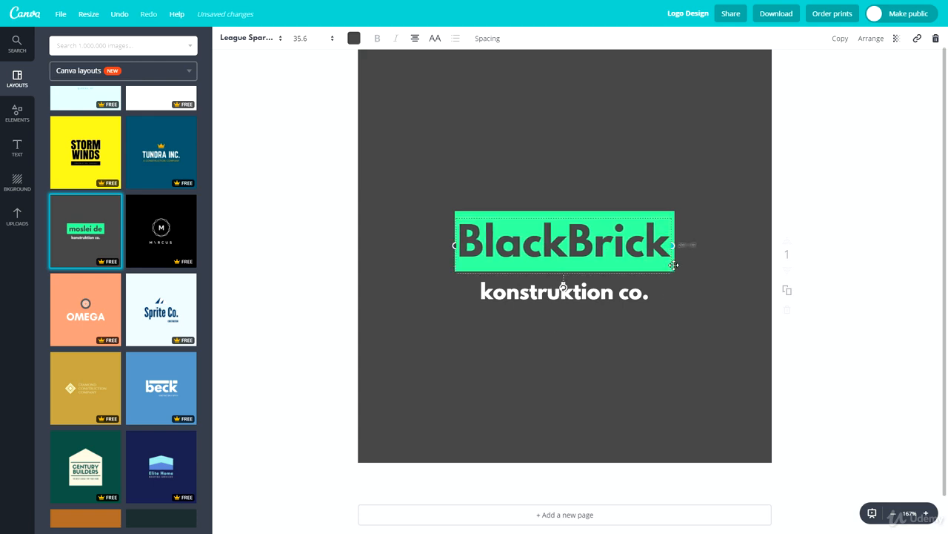
Nudge the "BlackBrick" heading slightly upward so that it sits centred inside the green rectangle.
{"action": "left_click_drag", "start_coordinate": [570, 211], "coordinate": [572, 208]}
{"action": "left_click", "coordinate": [544, 163]}
{"action": "left_click_drag", "start_coordinate": [538, 246], "coordinate": [537, 244]}
{"action": "left_click", "coordinate": [544, 158]}
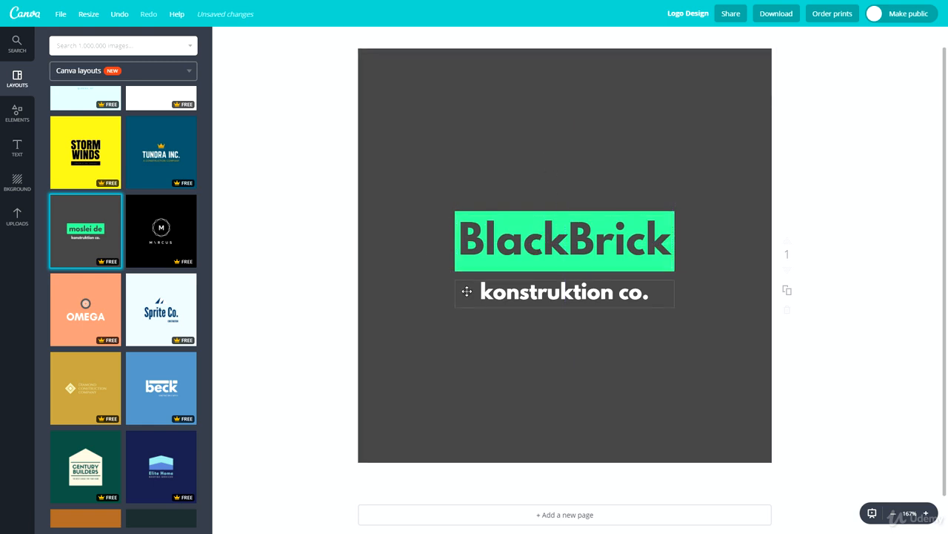
{"action": "left_click", "coordinate": [538, 301]}
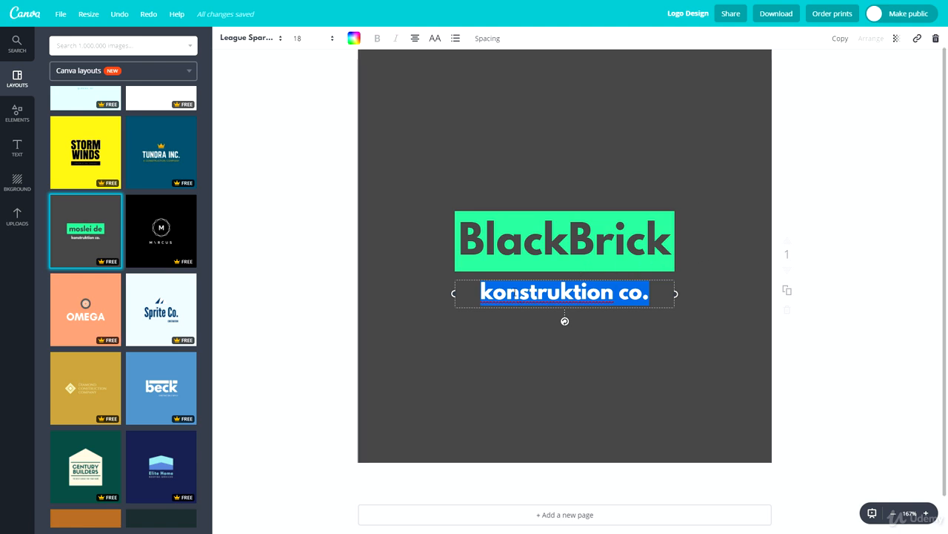
{"action": "type", "text": "www.blackbricktraining."}
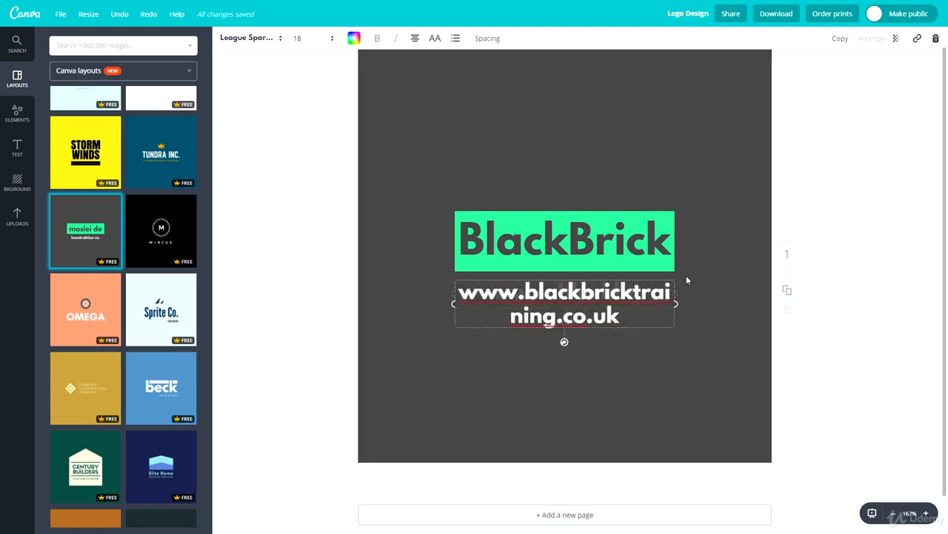
{"action": "left_click_drag", "start_coordinate": [675, 303], "coordinate": [778, 300]}
{"action": "left_click_drag", "start_coordinate": [677, 279], "coordinate": [627, 277]}
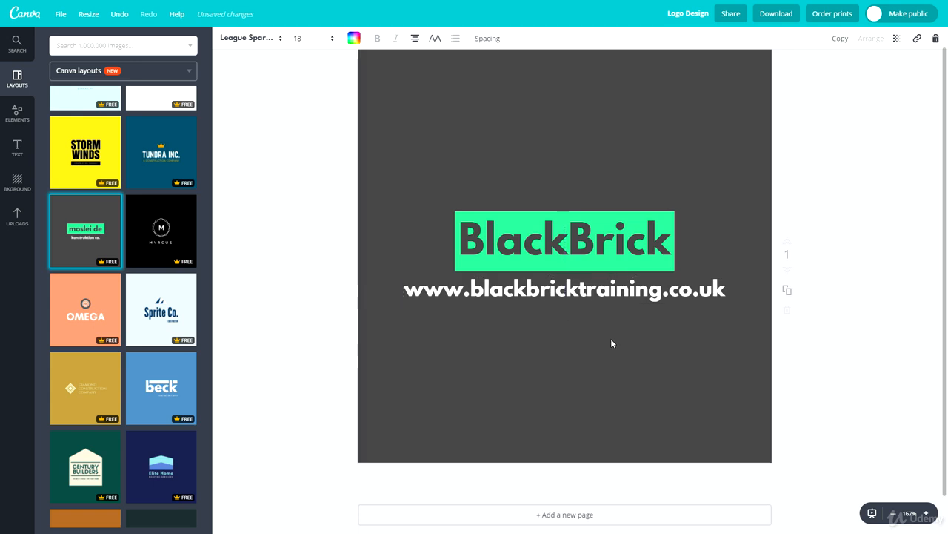
Replace the website address below the green box with the tagline "The Ultimate Online Courses.".
{"action": "left_click", "coordinate": [456, 295]}
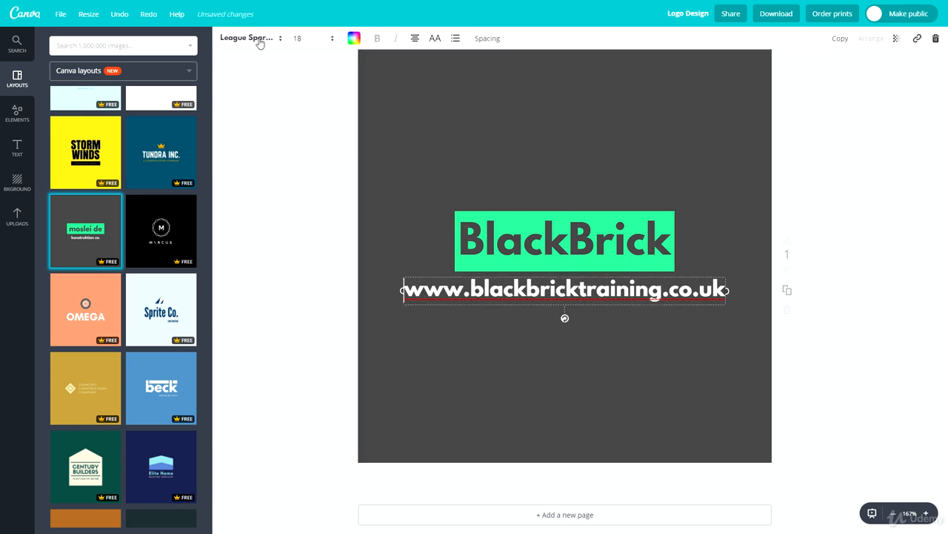
{"action": "triple_click", "coordinate": [564, 291]}
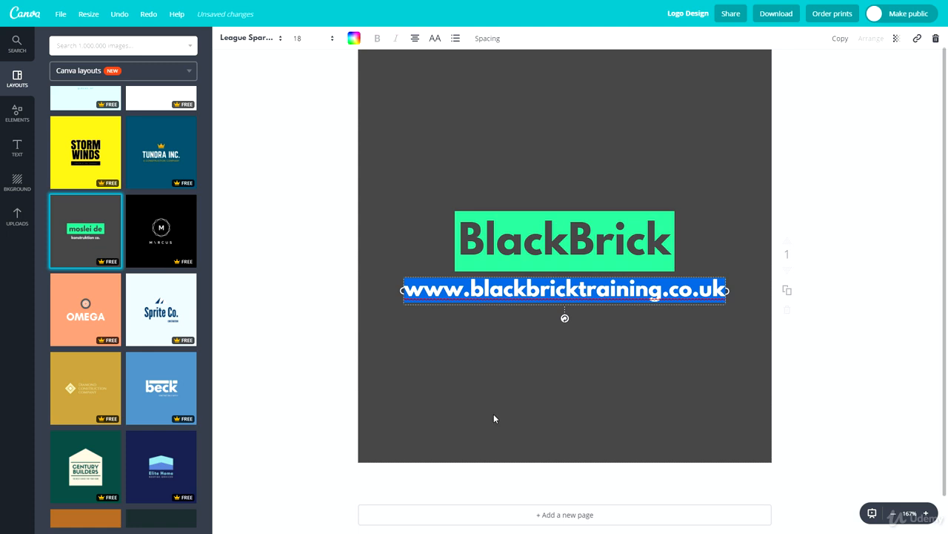
{"action": "type", "text": "T"}
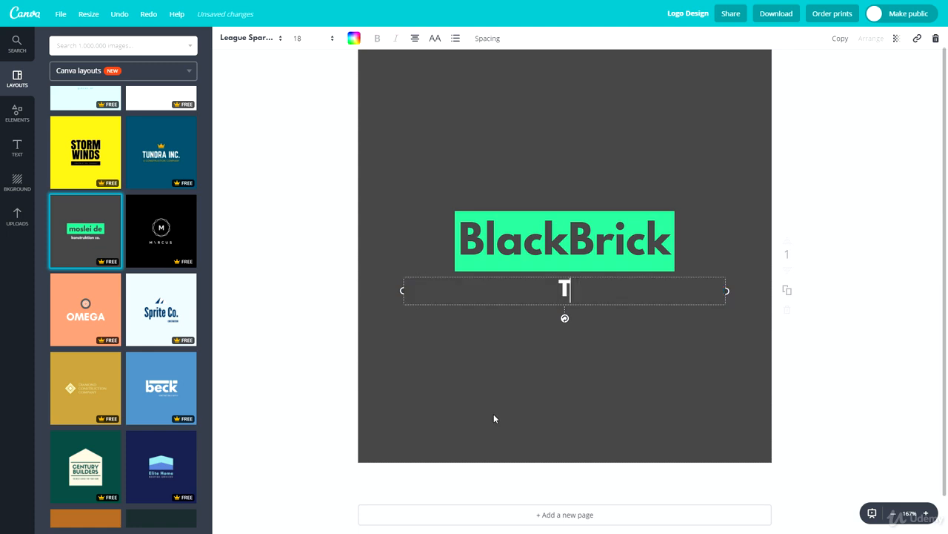
{"action": "type", "text": "he Ultimate Online Courses."}
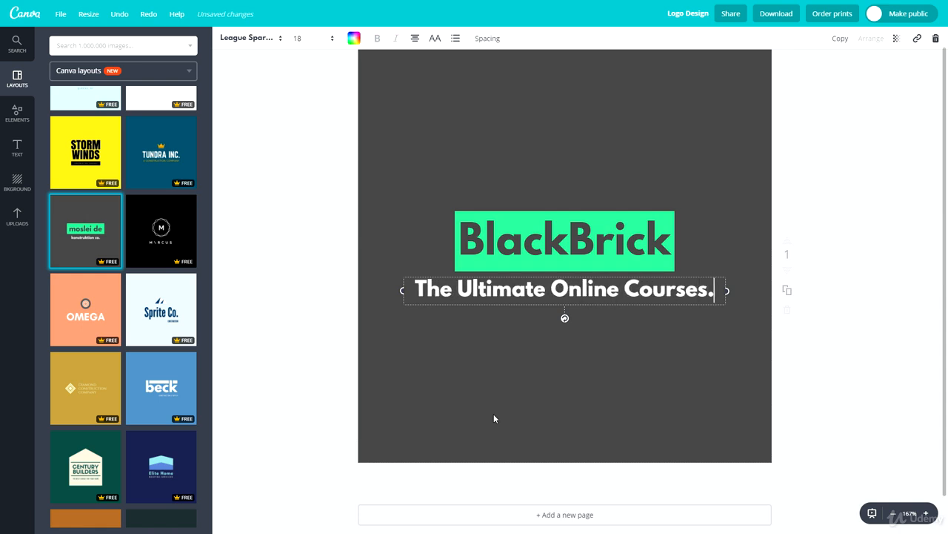
{"action": "left_click", "coordinate": [482, 460]}
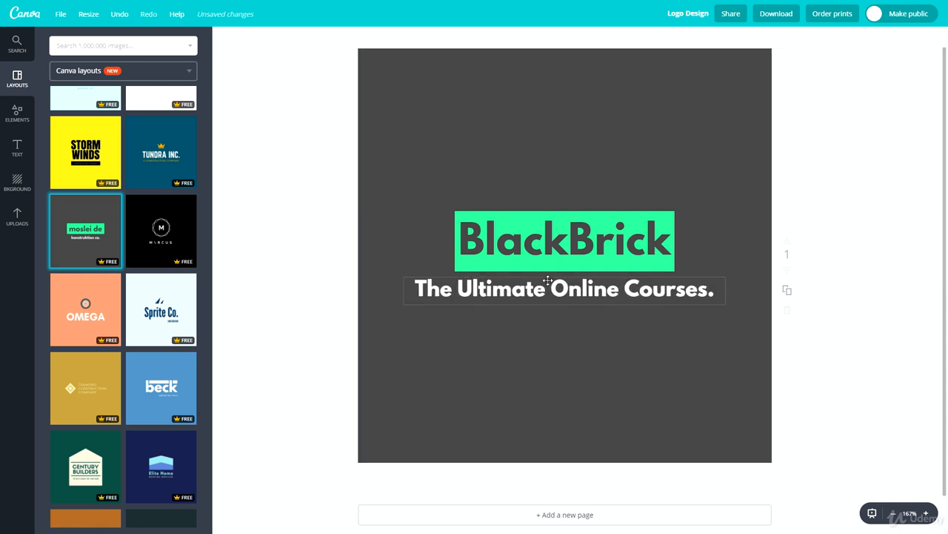
{"action": "left_click_drag", "start_coordinate": [532, 298], "coordinate": [499, 300]}
{"action": "left_click", "coordinate": [505, 356]}
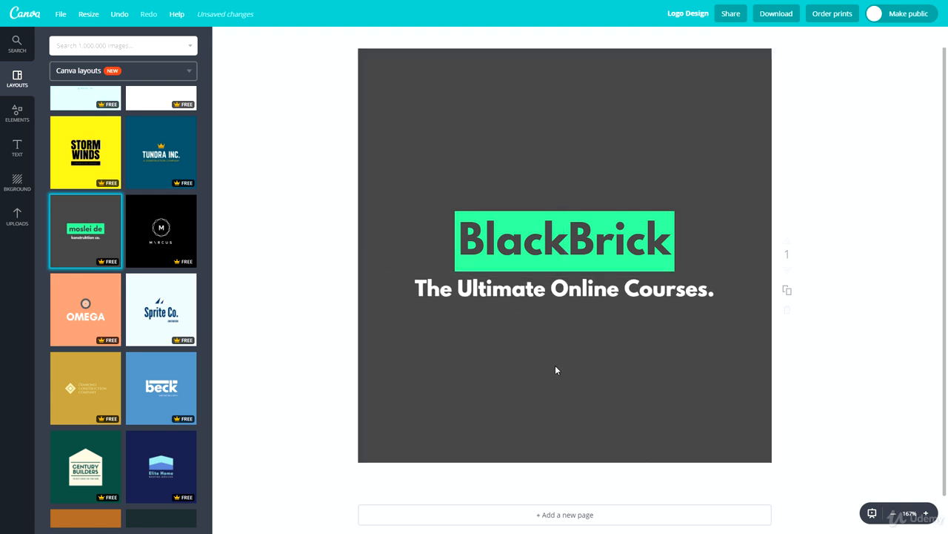
Delete the tagline below the green box so that only the "BlackBrick" heading is left on the page.
{"action": "left_click", "coordinate": [456, 289]}
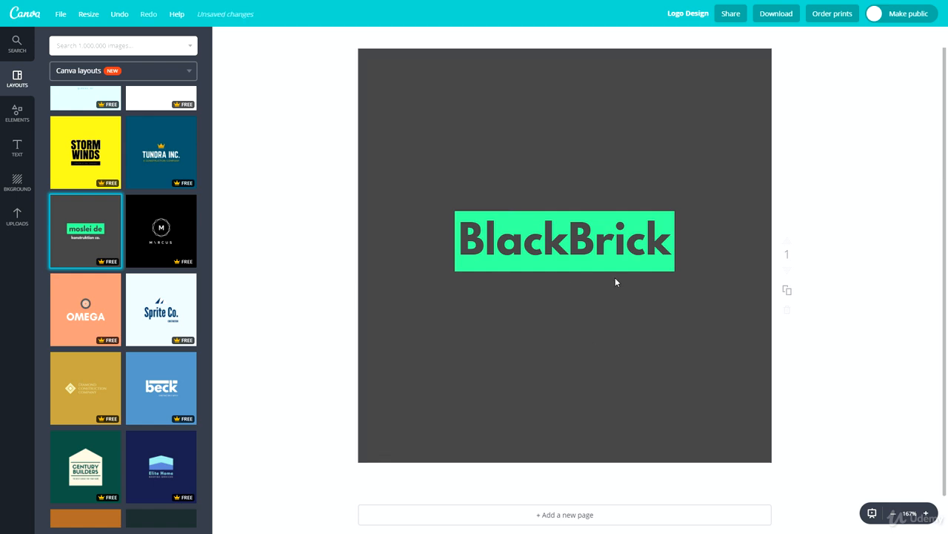
{"action": "scroll", "coordinate": [598, 277], "scroll_direction": "up", "scroll_amount": 1}
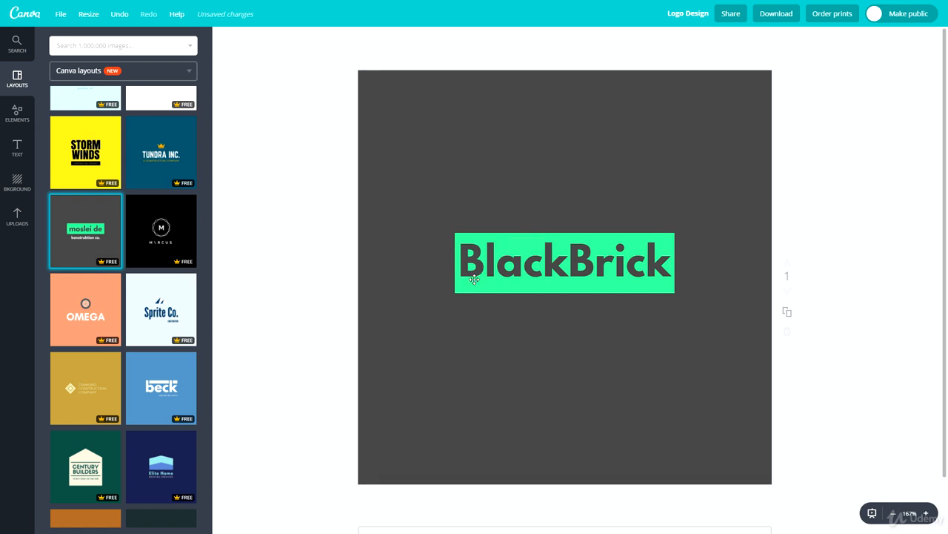
{"action": "left_click", "coordinate": [398, 155]}
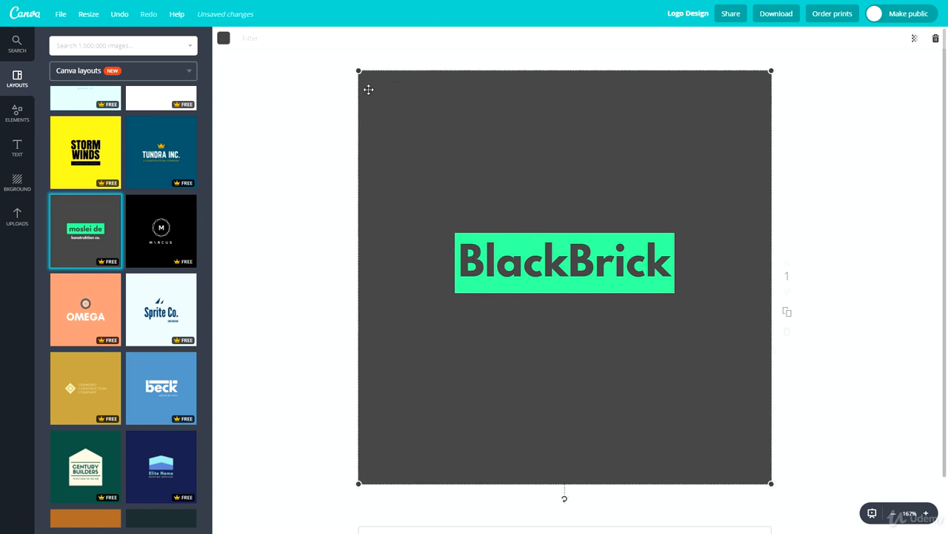
{"action": "key", "text": "Escape"}
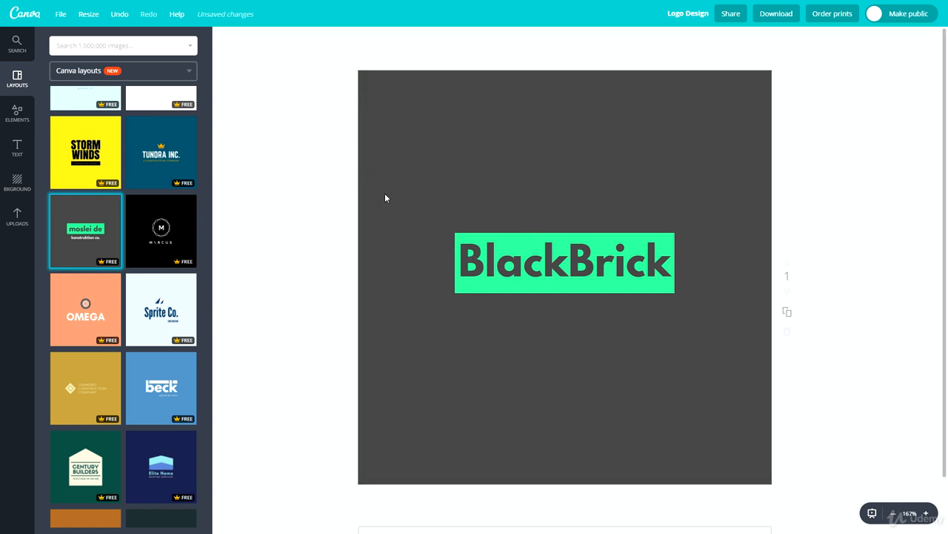
{"action": "scroll", "coordinate": [333, 335], "scroll_direction": "down", "scroll_amount": 2}
{"action": "scroll", "coordinate": [523, 321], "scroll_direction": "up", "scroll_amount": 2}
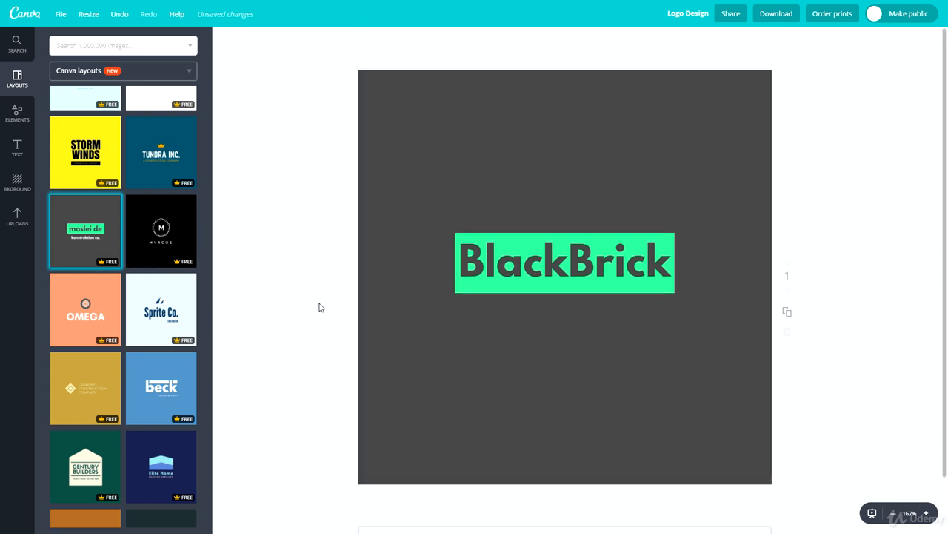
Add a second page and apply the blue "beck Construction & Supply" layout to it.
{"action": "scroll", "coordinate": [514, 479], "scroll_direction": "down", "scroll_amount": 2}
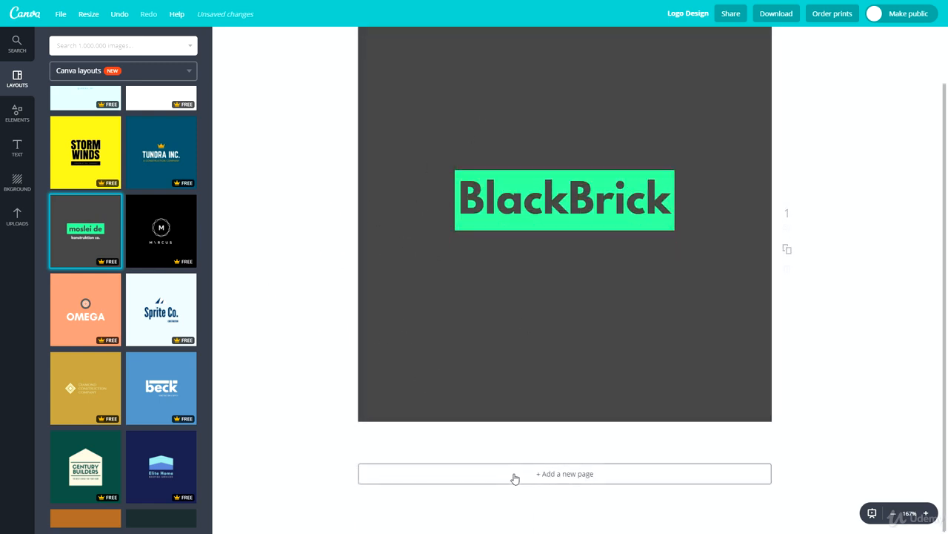
{"action": "left_click", "coordinate": [470, 481]}
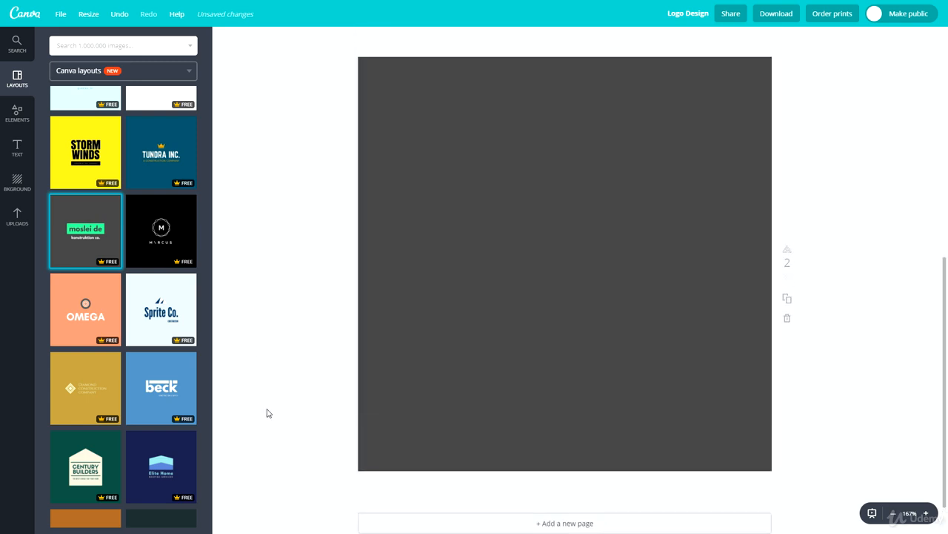
{"action": "scroll", "coordinate": [398, 345], "scroll_direction": "up", "scroll_amount": 10}
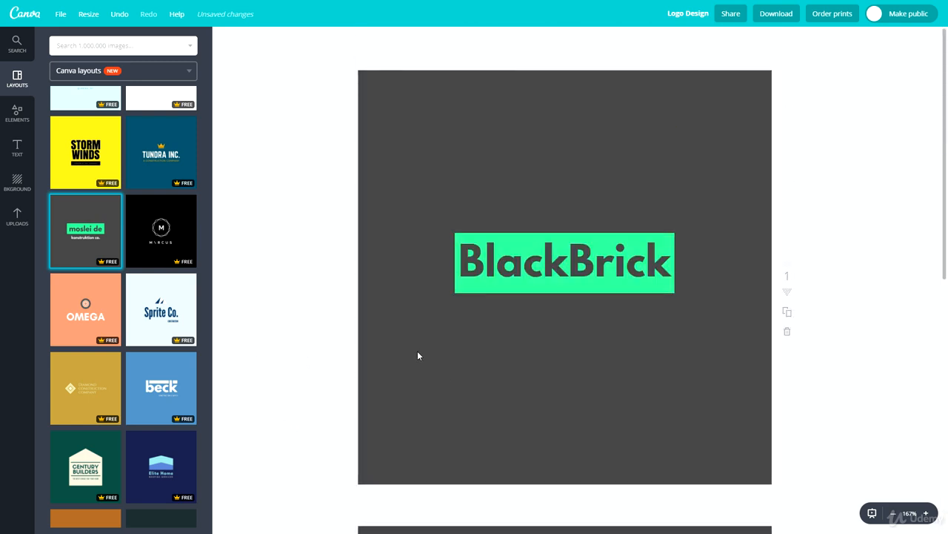
{"action": "scroll", "coordinate": [410, 352], "scroll_direction": "down", "scroll_amount": 10}
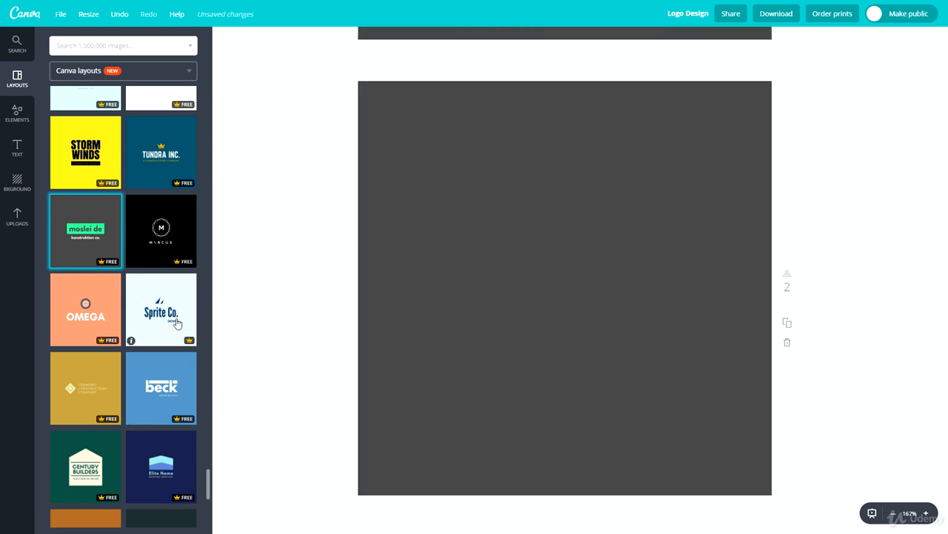
{"action": "left_click", "coordinate": [164, 382]}
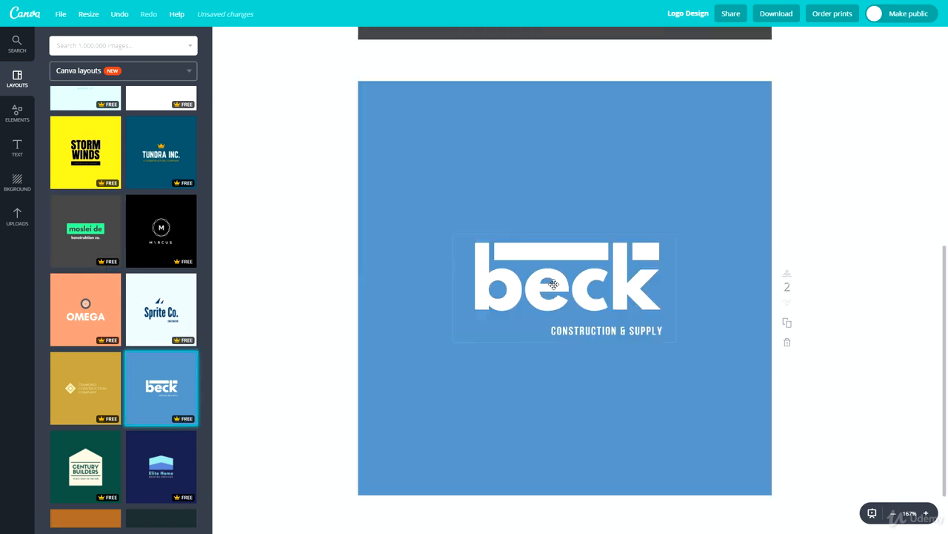
Replace the large "beck" wordmark on page 2 with "blackbrick".
{"action": "left_click", "coordinate": [522, 289]}
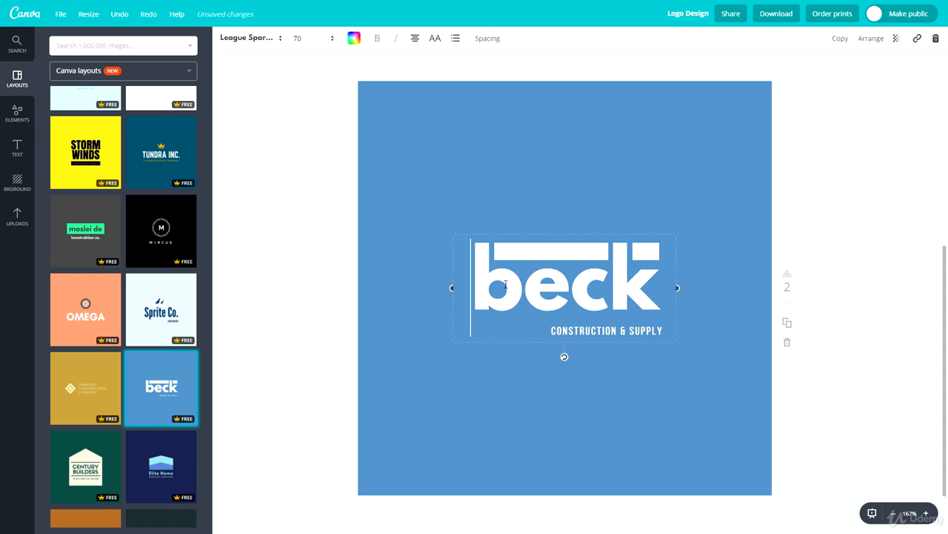
{"action": "triple_click", "coordinate": [505, 303]}
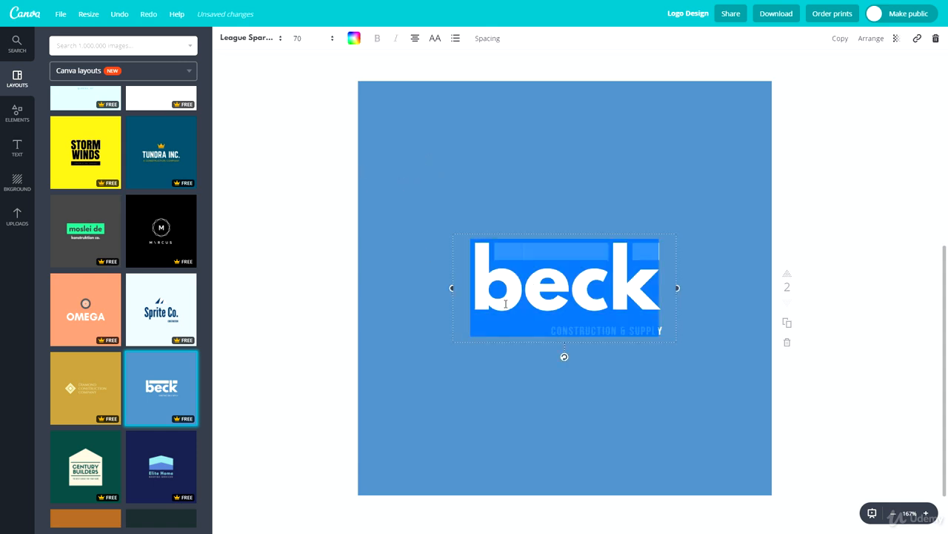
{"action": "left_click", "coordinate": [437, 126]}
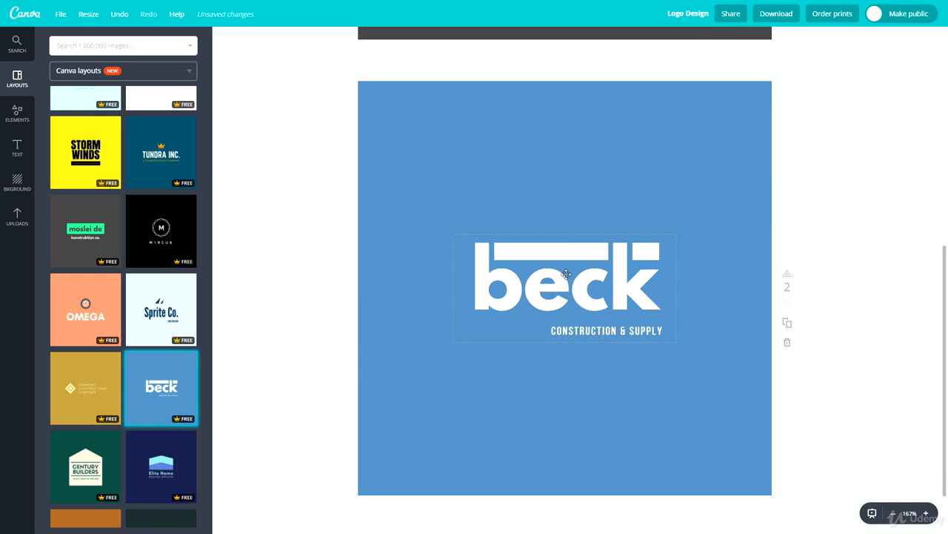
{"action": "left_click", "coordinate": [524, 294]}
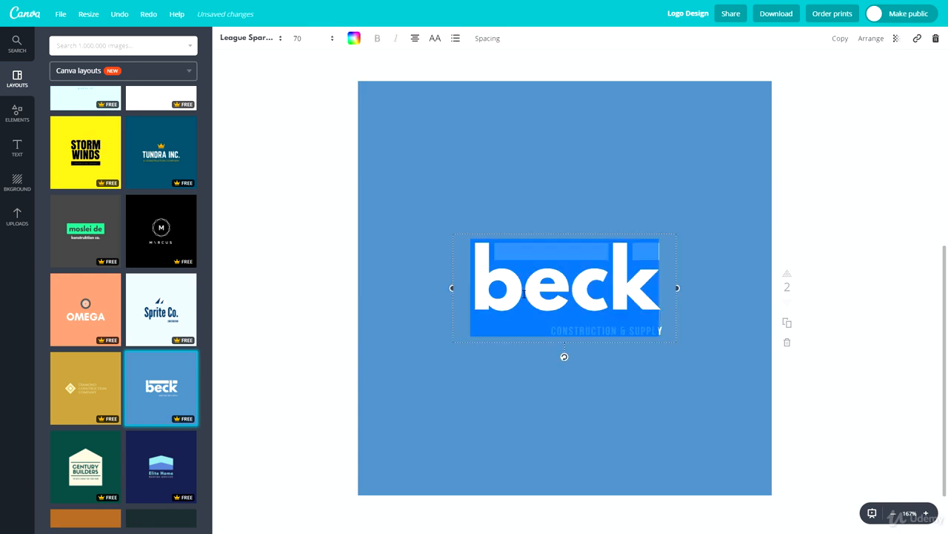
{"action": "type", "text": "black"}
{"action": "key", "text": "Return"}
{"action": "type", "text": "brick"}
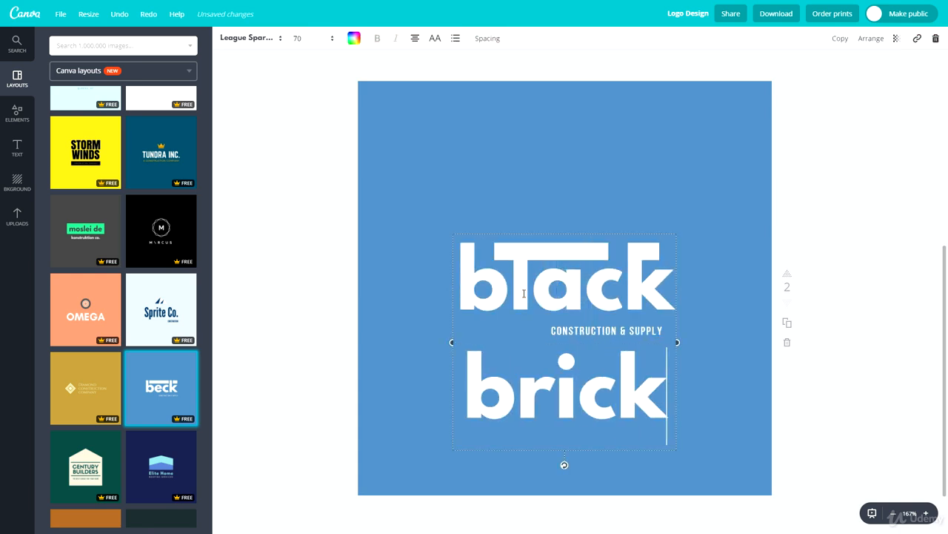
Widen the "blackbrick" text box so the wordmark fits on one line, and set its font size to 64.
{"action": "left_click_drag", "start_coordinate": [452, 341], "coordinate": [229, 337]}
{"action": "left_click_drag", "start_coordinate": [447, 233], "coordinate": [558, 232]}
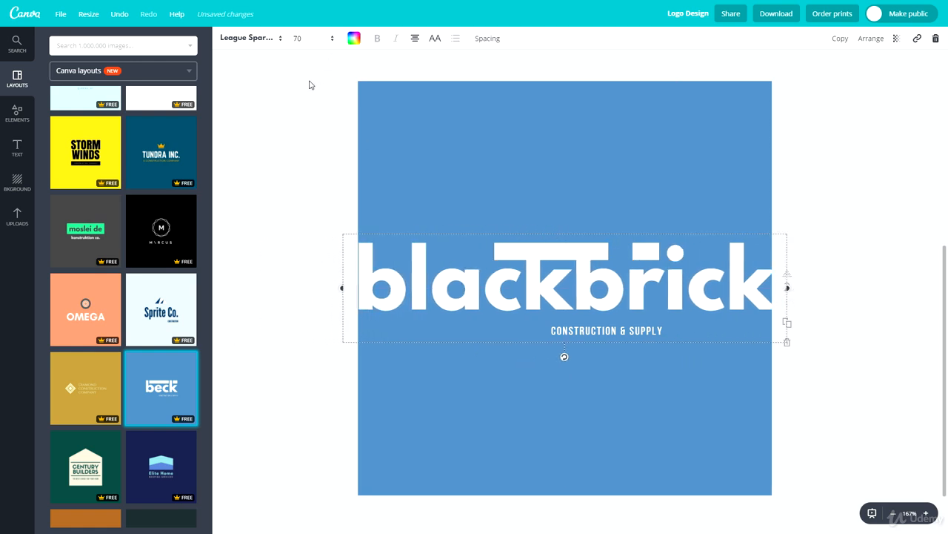
{"action": "left_click", "coordinate": [312, 37]}
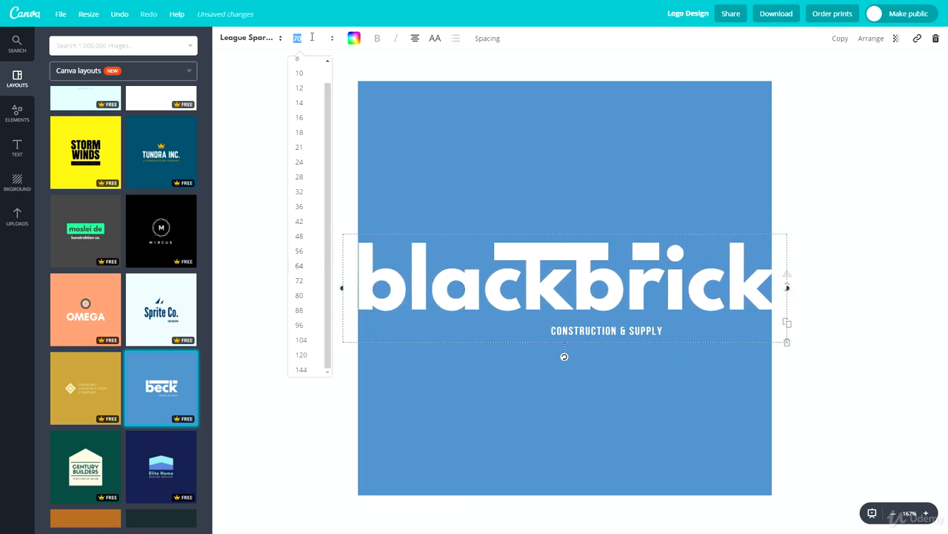
{"action": "left_click", "coordinate": [301, 266]}
Move the two white bars so the long one sits above "ac" in "black" and the short one above "c" in "brick", shortening the long bar.
{"action": "left_click_drag", "start_coordinate": [509, 252], "coordinate": [440, 253]}
{"action": "left_click_drag", "start_coordinate": [510, 254], "coordinate": [450, 250]}
{"action": "key", "text": "ctrl+z"}
{"action": "left_click_drag", "start_coordinate": [667, 253], "coordinate": [695, 251]}
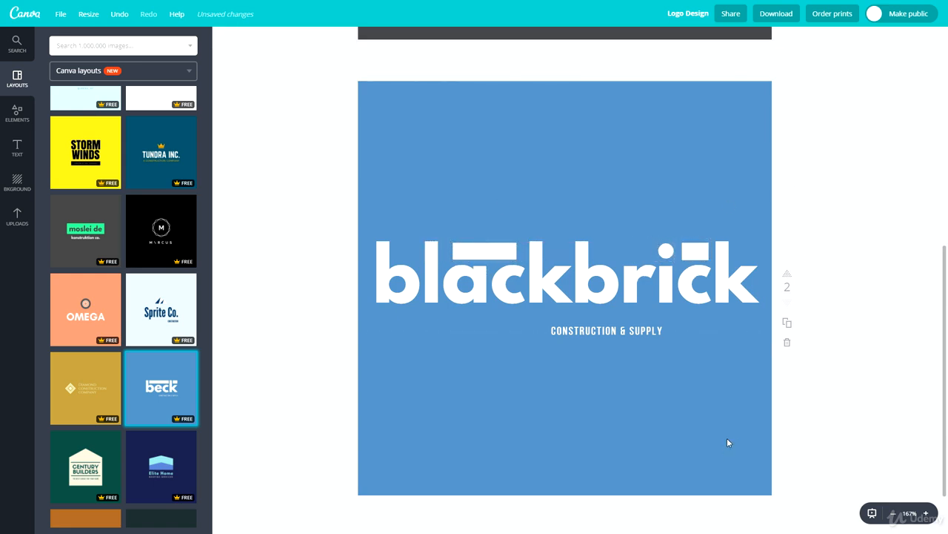
Change the "Construction & Supply" subtitle to "THE ULTIMATE ONLINE COURSES" and place it just below the "brick" part of the wordmark.
{"action": "left_click", "coordinate": [614, 331]}
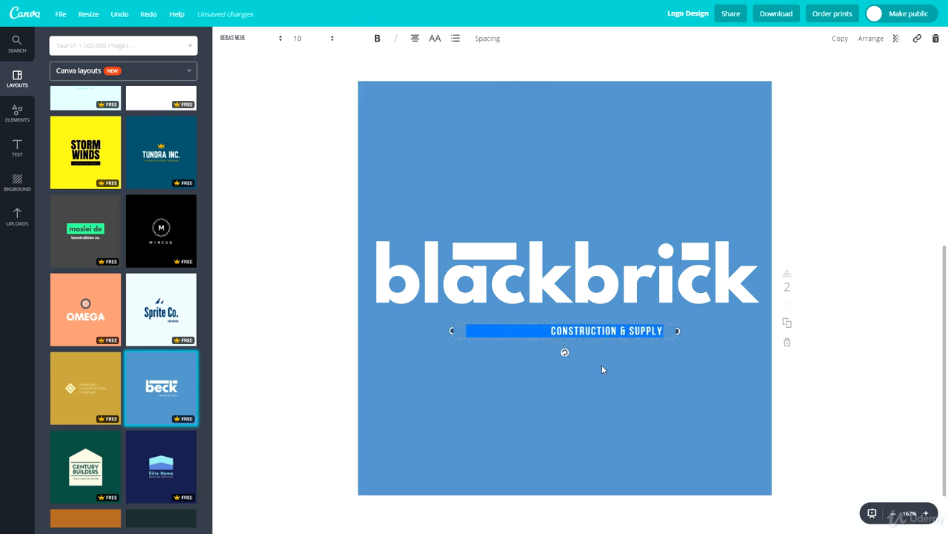
{"action": "type", "text": "THE ULT"}
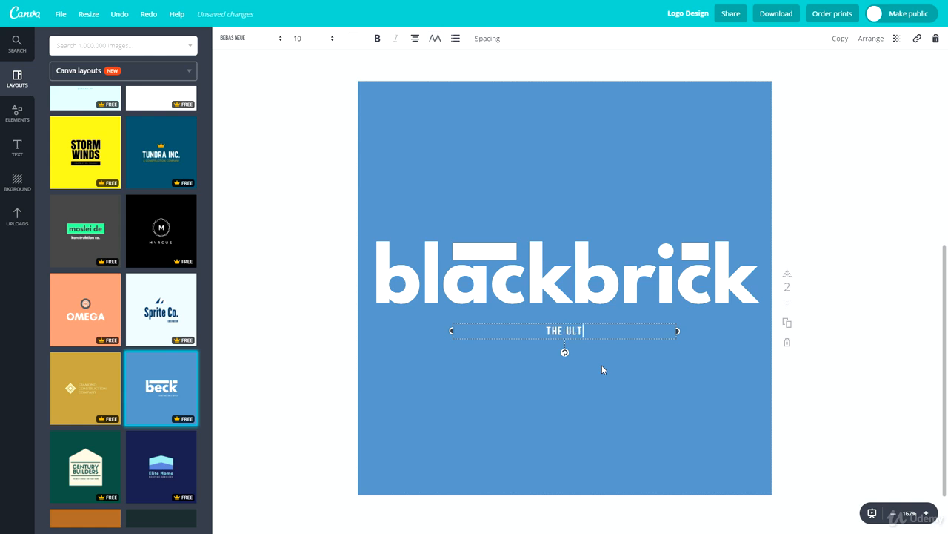
{"action": "type", "text": "IMATE ONLINE COURSES"}
{"action": "left_click_drag", "start_coordinate": [585, 330], "coordinate": [674, 316]}
{"action": "left_click", "coordinate": [645, 381]}
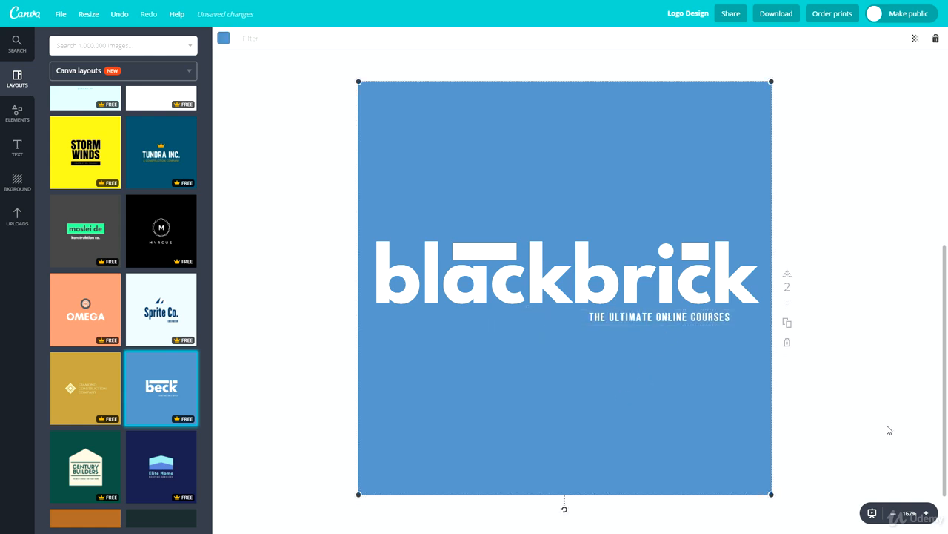
{"action": "left_click", "coordinate": [797, 395]}
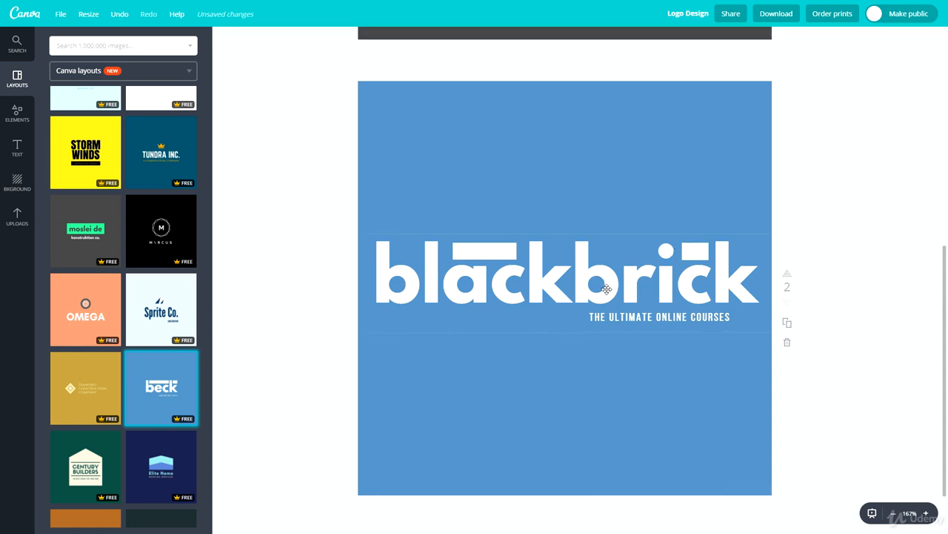
Stretch the bar above "ac" to reach from "l" to "k", and place matching bars above the first "k" and between "b" and "i" in "brick".
{"action": "left_click", "coordinate": [481, 252]}
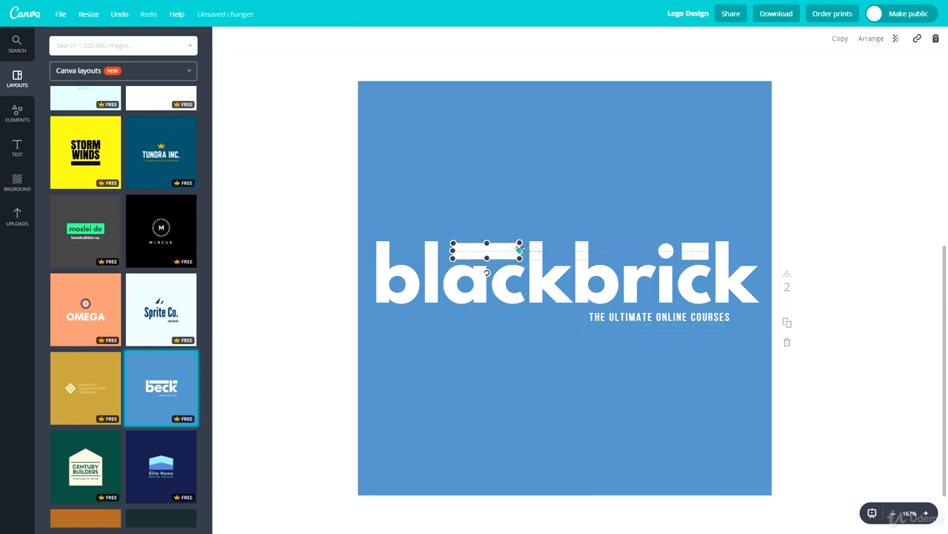
{"action": "left_click", "coordinate": [352, 348]}
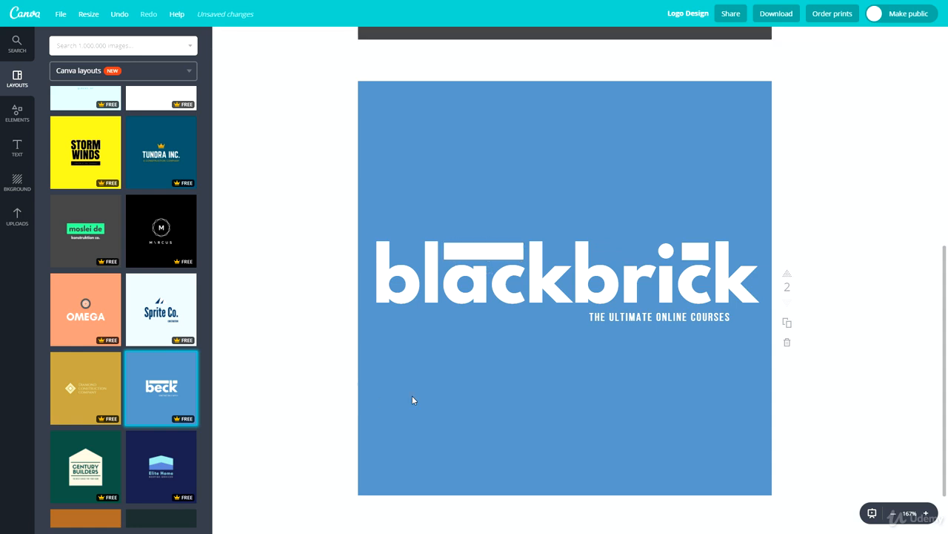
{"action": "left_click", "coordinate": [687, 255]}
{"action": "left_click_drag", "start_coordinate": [686, 254], "coordinate": [567, 252]}
{"action": "left_click", "coordinate": [610, 249]}
{"action": "left_click", "coordinate": [797, 246]}
{"action": "left_click", "coordinate": [690, 250]}
{"action": "left_click", "coordinate": [816, 234]}
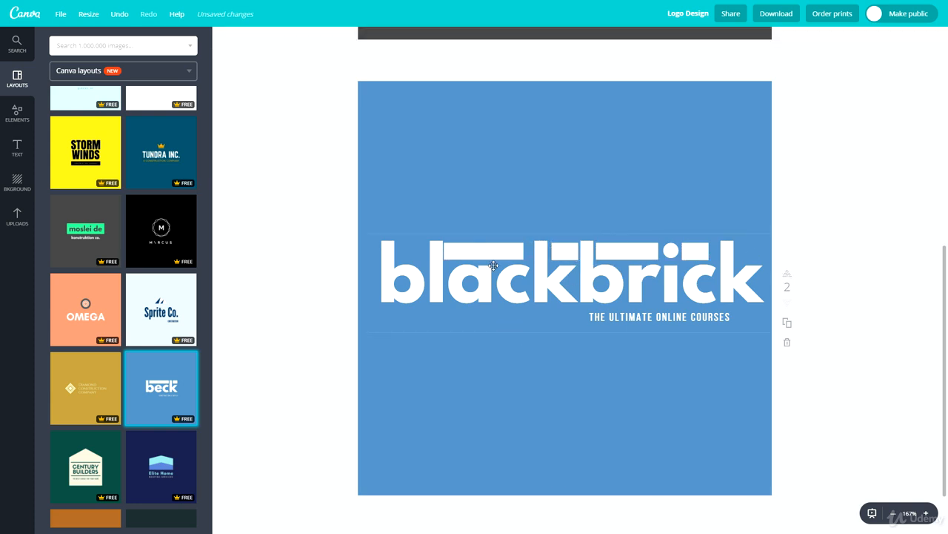
Fine-tune the widths and positions of the four white bars to fit the gaps between the wordmark's tall letters, extending the last bar towards the final "k".
{"action": "left_click", "coordinate": [492, 250]}
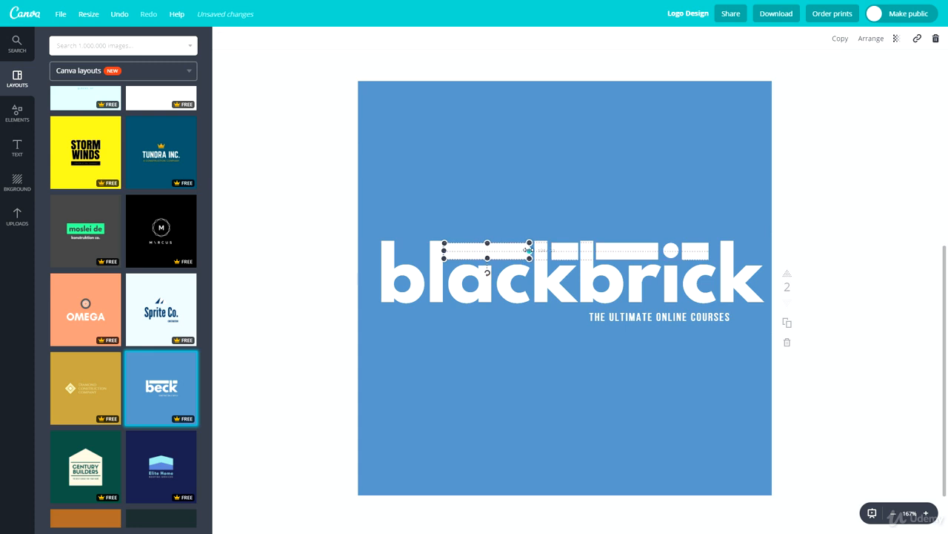
{"action": "left_click", "coordinate": [317, 263]}
{"action": "left_click", "coordinate": [496, 250]}
{"action": "left_click", "coordinate": [337, 275]}
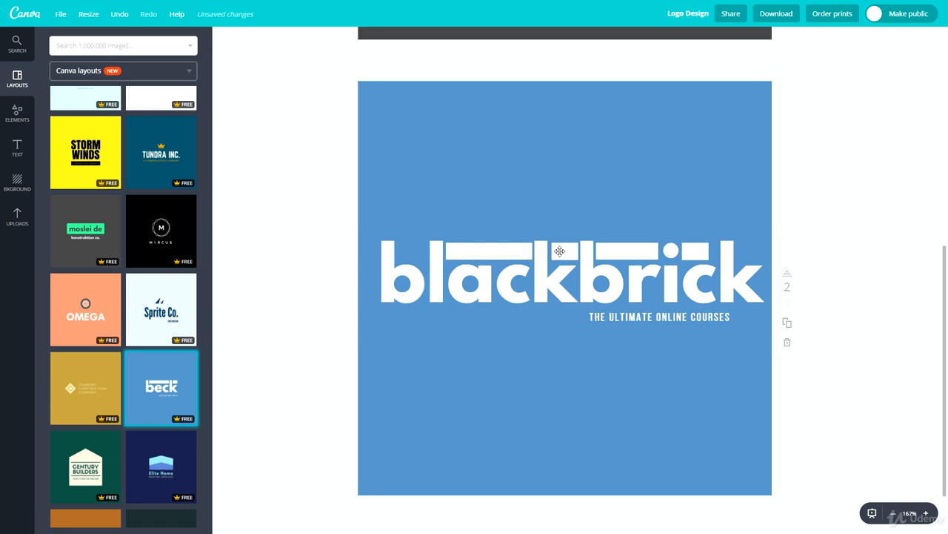
{"action": "left_click", "coordinate": [565, 249]}
{"action": "left_click", "coordinate": [310, 289]}
{"action": "left_click", "coordinate": [615, 254]}
{"action": "left_click", "coordinate": [697, 251]}
{"action": "mouse_move", "coordinate": [708, 250]}
{"action": "left_mouse_down"}
{"action": "mouse_move", "coordinate": [732, 251]}
{"action": "mouse_move", "coordinate": [718, 251]}
{"action": "left_mouse_up"}
Add a copy of the short white bar and fit it between the "b" and "l" of "black".
{"action": "left_click", "coordinate": [565, 251]}
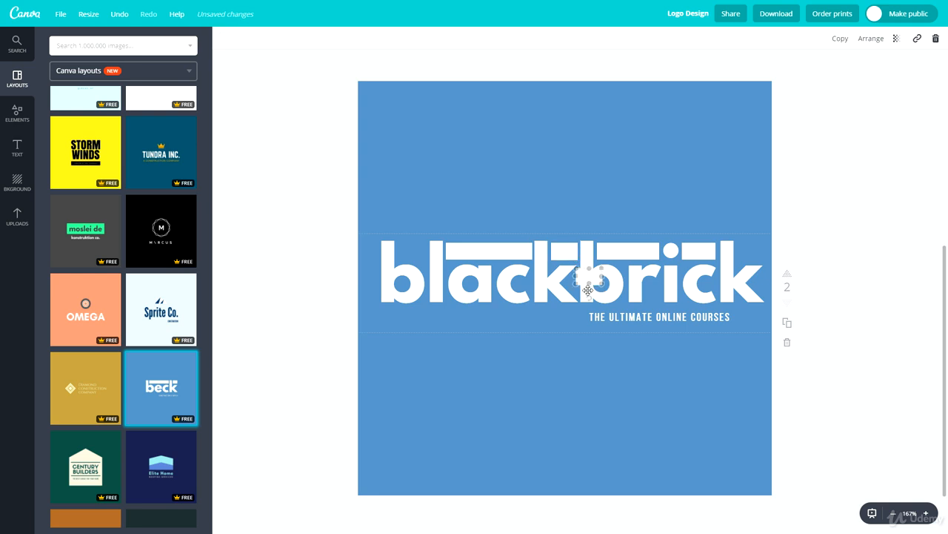
{"action": "left_click_drag", "start_coordinate": [571, 256], "coordinate": [404, 257]}
{"action": "left_click", "coordinate": [313, 296]}
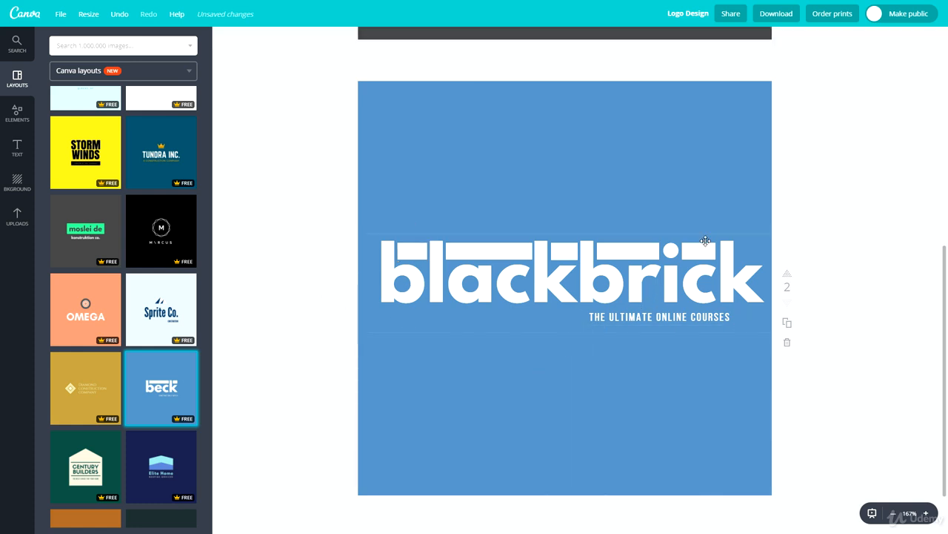
Place a copy of the short white bar from between "b" and "l" just after the stem of the final "k".
{"action": "left_click", "coordinate": [409, 254]}
{"action": "left_click_drag", "start_coordinate": [409, 254], "coordinate": [749, 253]}
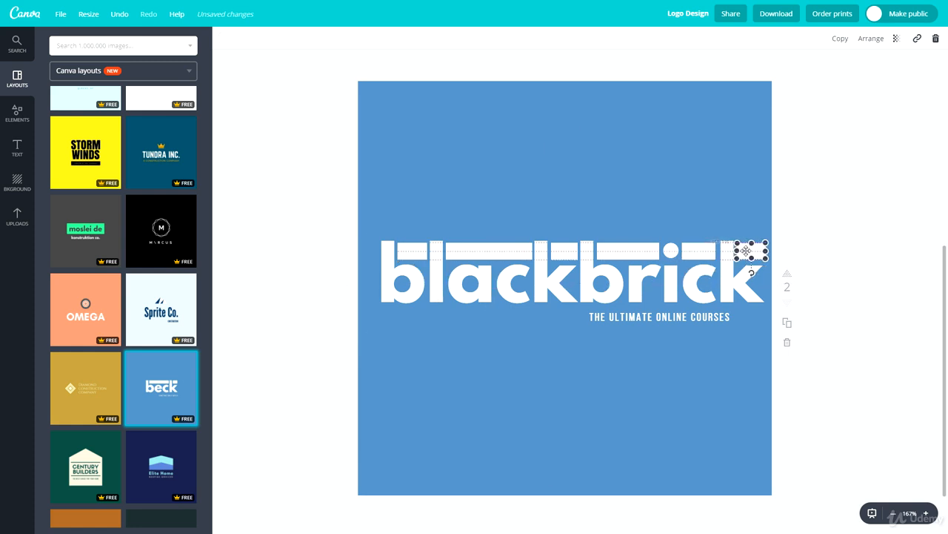
{"action": "left_click", "coordinate": [813, 259]}
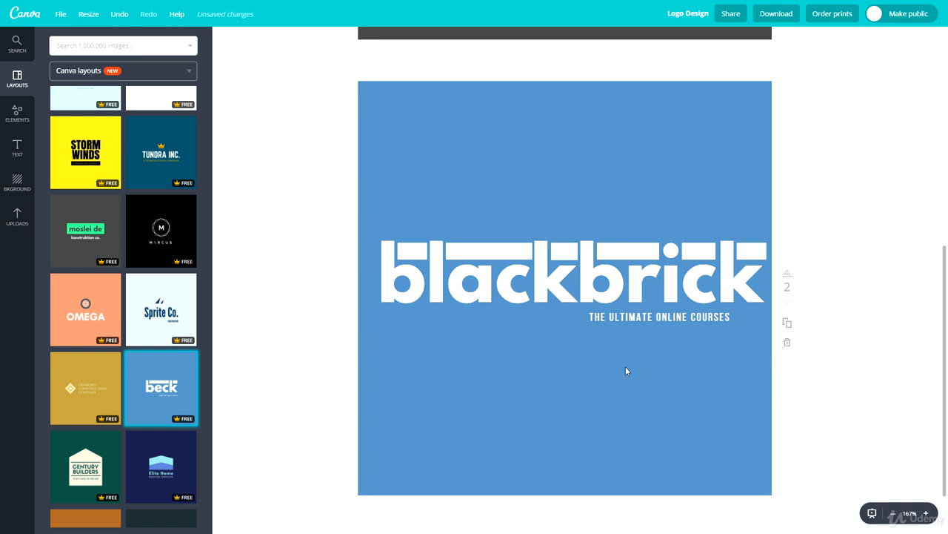
Narrow the tagline's text box, align it just below the wordmark with its end under the final "k", and save the design.
{"action": "left_click_drag", "start_coordinate": [679, 317], "coordinate": [681, 317]}
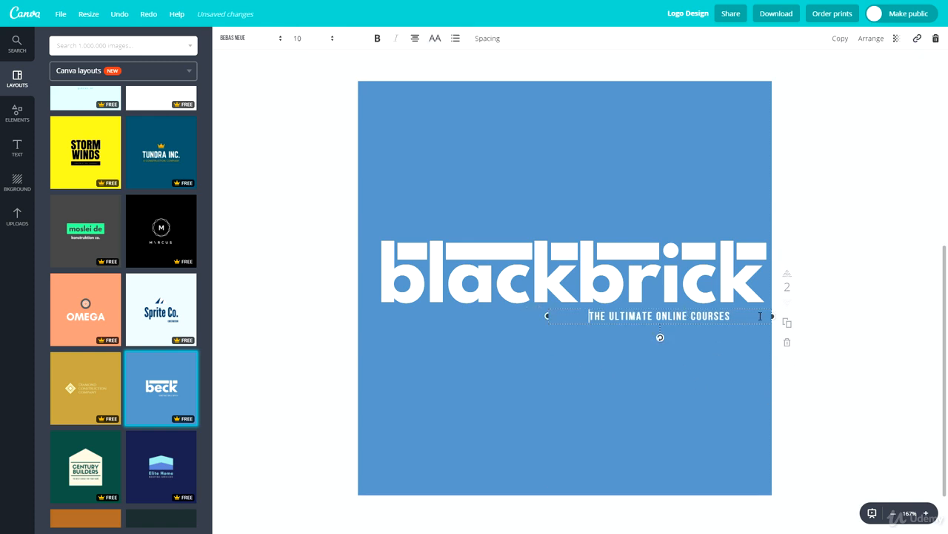
{"action": "left_click_drag", "start_coordinate": [776, 314], "coordinate": [698, 318]}
{"action": "left_click_drag", "start_coordinate": [642, 306], "coordinate": [713, 302]}
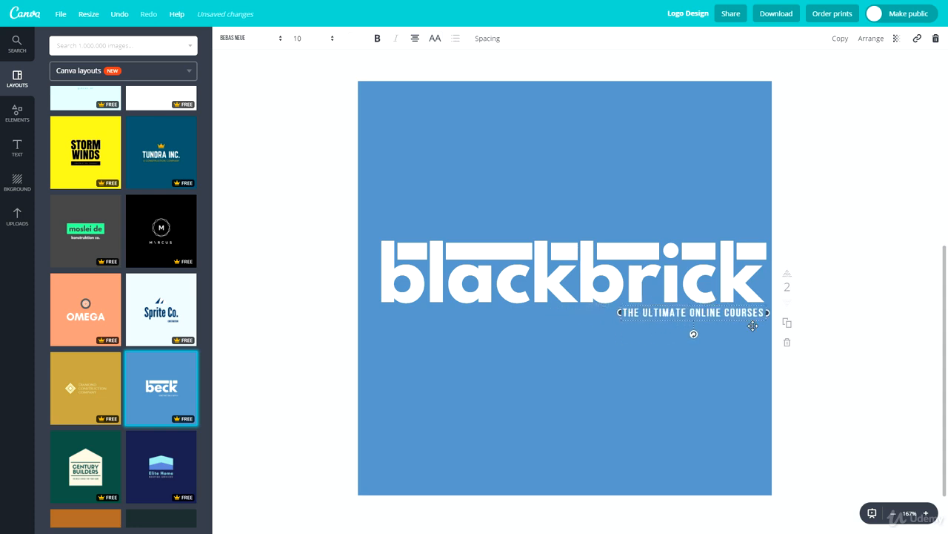
{"action": "left_click", "coordinate": [882, 383]}
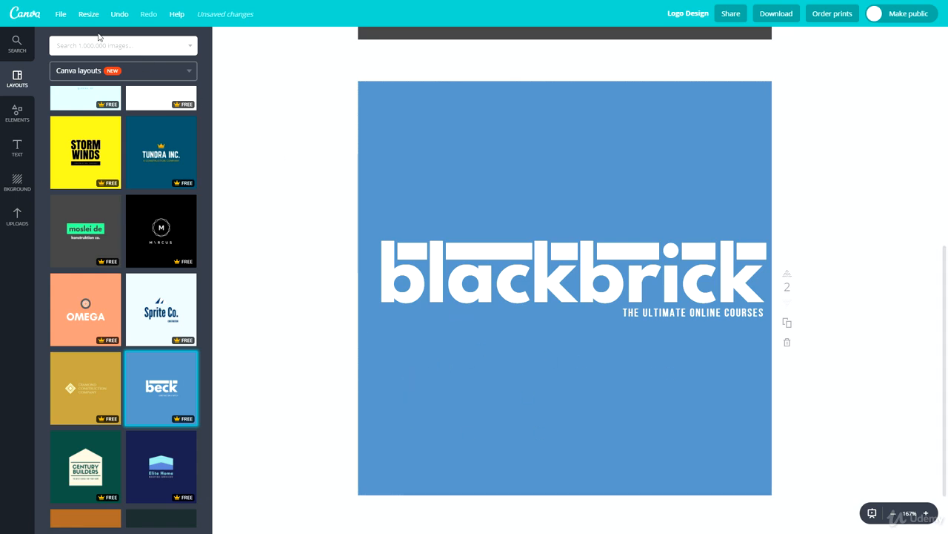
{"action": "left_click", "coordinate": [60, 14]}
{"action": "left_click", "coordinate": [78, 120]}
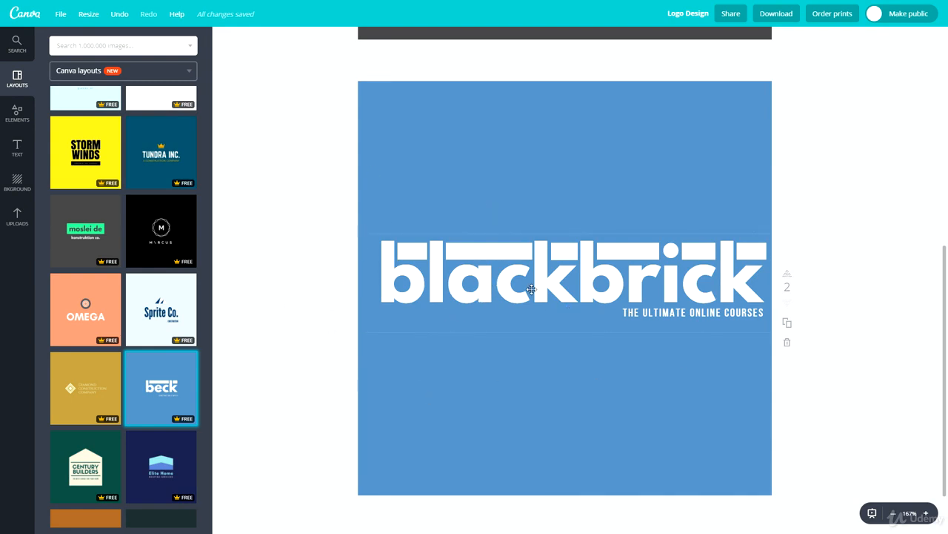
Delete the blue background of page 2 and recolour the tagline and the "blackbrick" wordmark in the document's dark grey.
{"action": "left_click", "coordinate": [431, 118]}
{"action": "key", "text": "Delete"}
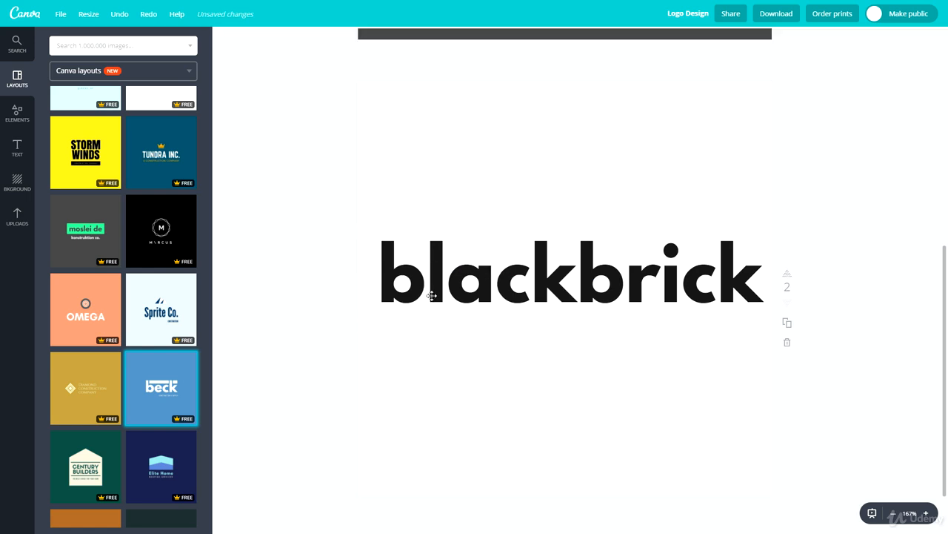
{"action": "left_click", "coordinate": [696, 318]}
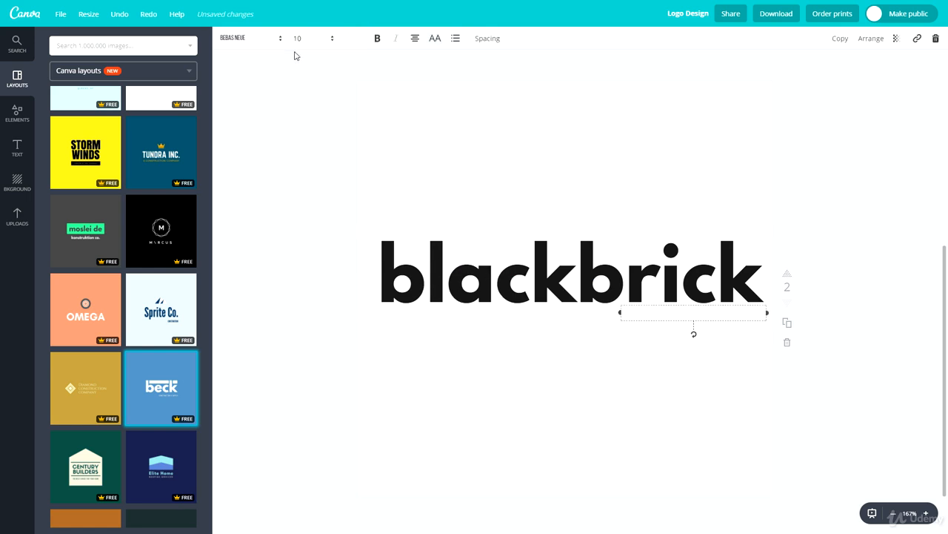
{"action": "left_click", "coordinate": [357, 38]}
{"action": "left_click", "coordinate": [380, 94]}
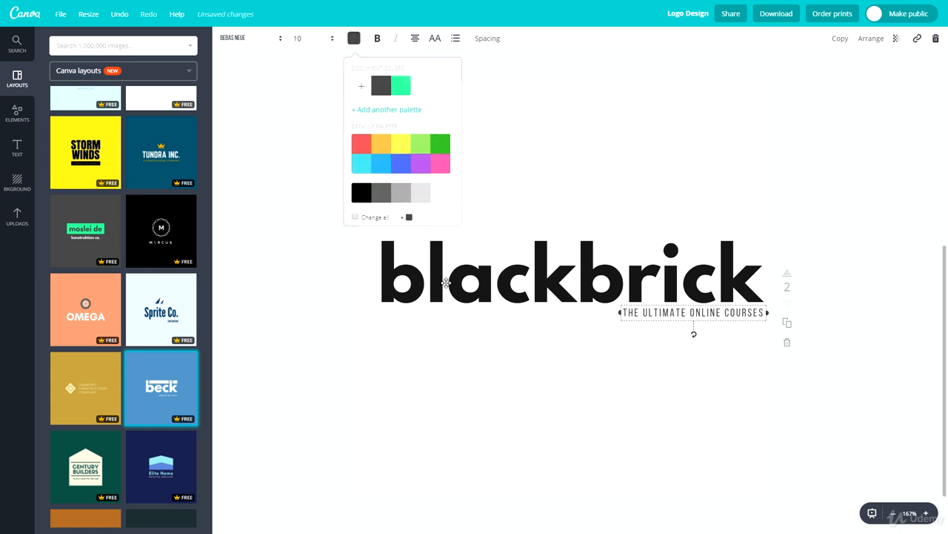
{"action": "left_click", "coordinate": [447, 282]}
{"action": "left_click", "coordinate": [354, 41]}
{"action": "left_click", "coordinate": [381, 87]}
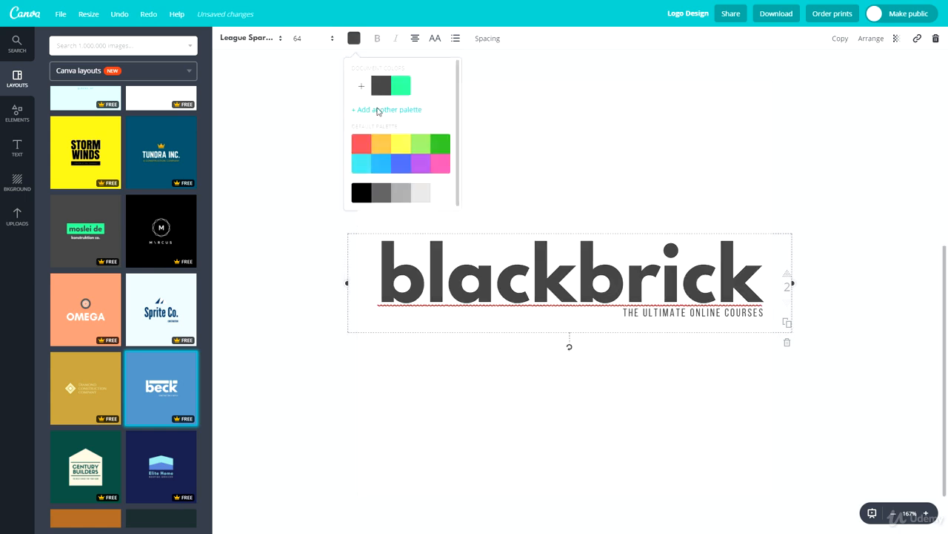
{"action": "left_click", "coordinate": [358, 335]}
Recolour the three bars above "black", up to the "b" of "brick", in the document's bright green.
{"action": "left_click", "coordinate": [422, 248]}
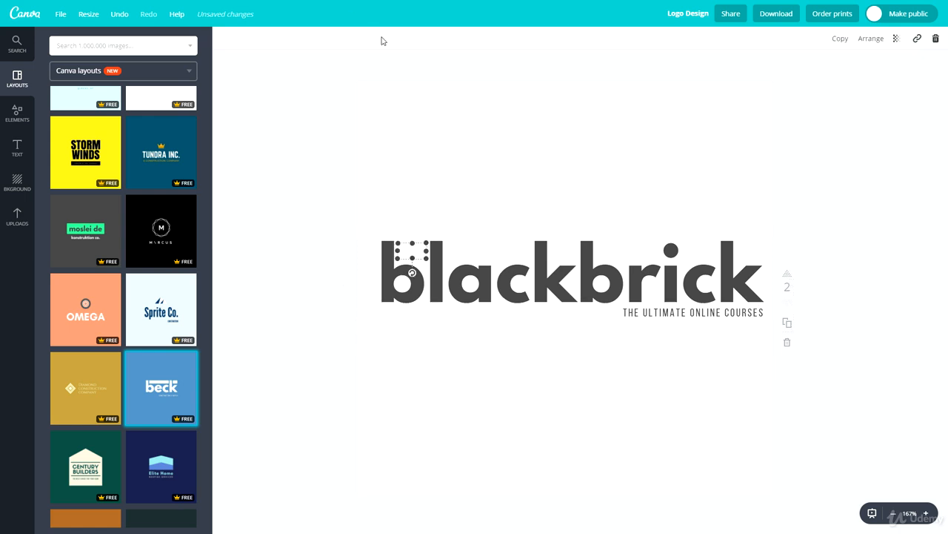
{"action": "left_click", "coordinate": [229, 43]}
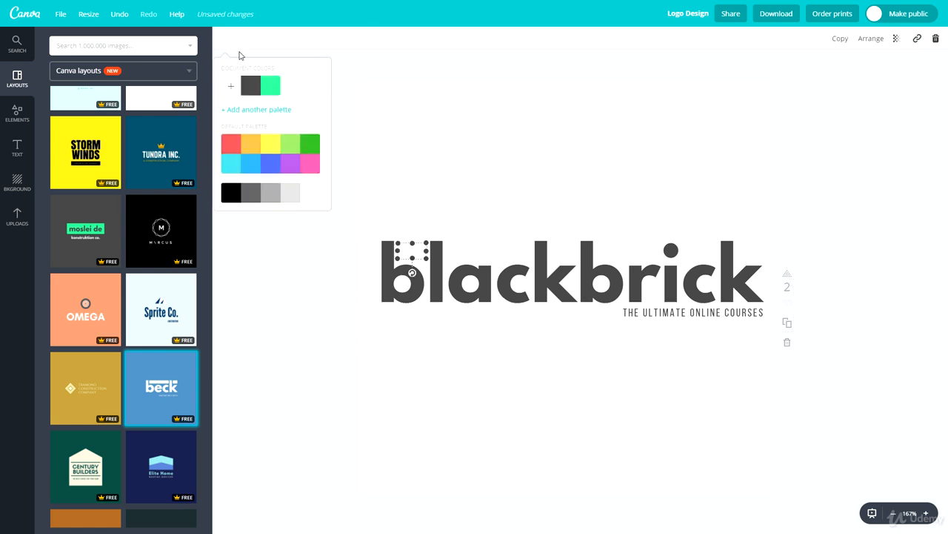
{"action": "left_click", "coordinate": [270, 86]}
{"action": "left_click", "coordinate": [459, 250]}
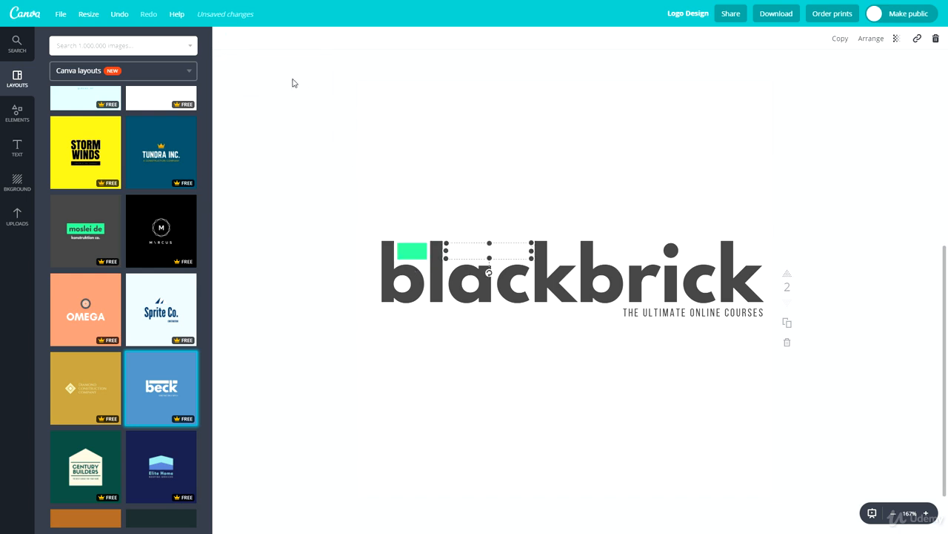
{"action": "left_click", "coordinate": [224, 39]}
{"action": "left_click", "coordinate": [270, 91]}
{"action": "left_click", "coordinate": [564, 252]}
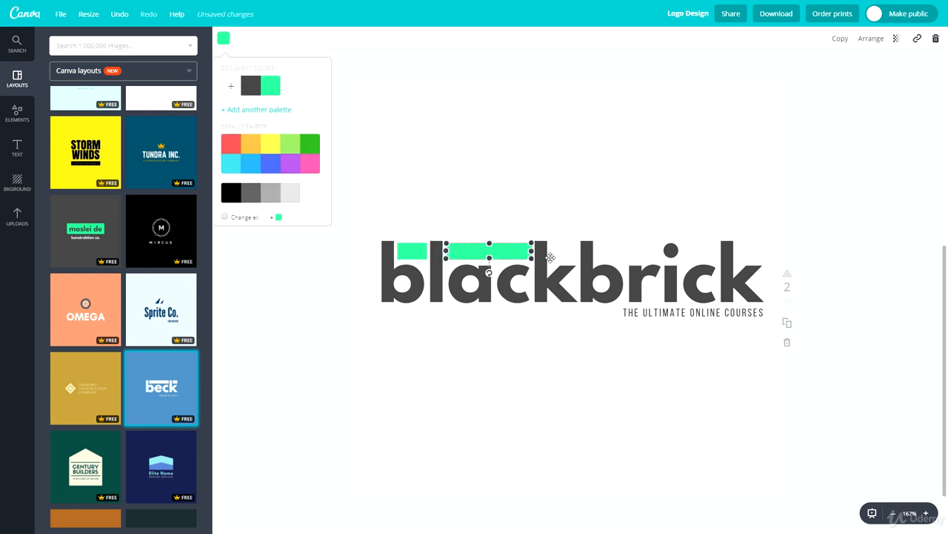
{"action": "left_click", "coordinate": [224, 38]}
{"action": "left_click", "coordinate": [270, 90]}
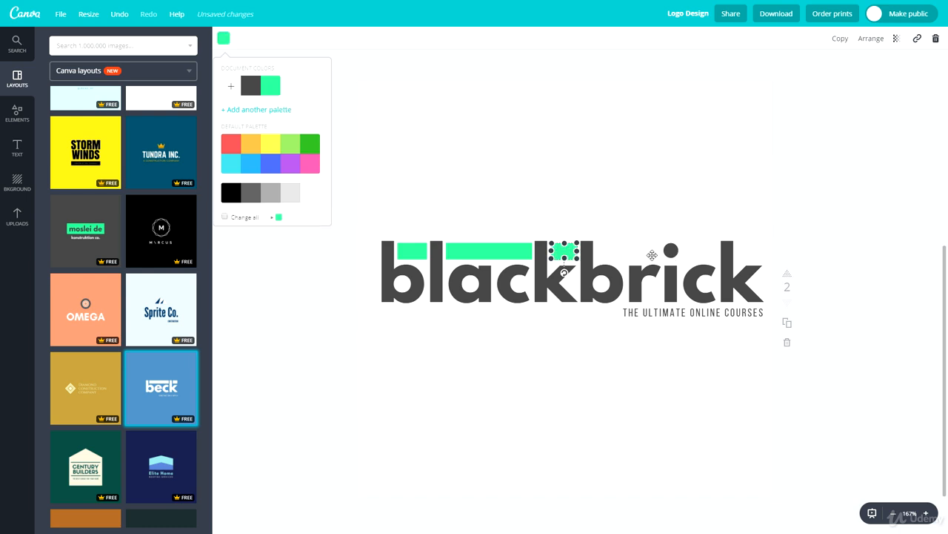
Recolour the three remaining bars above "brick" in the same bright green.
{"action": "left_click", "coordinate": [630, 252]}
{"action": "left_click", "coordinate": [223, 38]}
{"action": "left_click", "coordinate": [265, 89]}
{"action": "left_click", "coordinate": [699, 252]}
{"action": "left_click", "coordinate": [231, 39]}
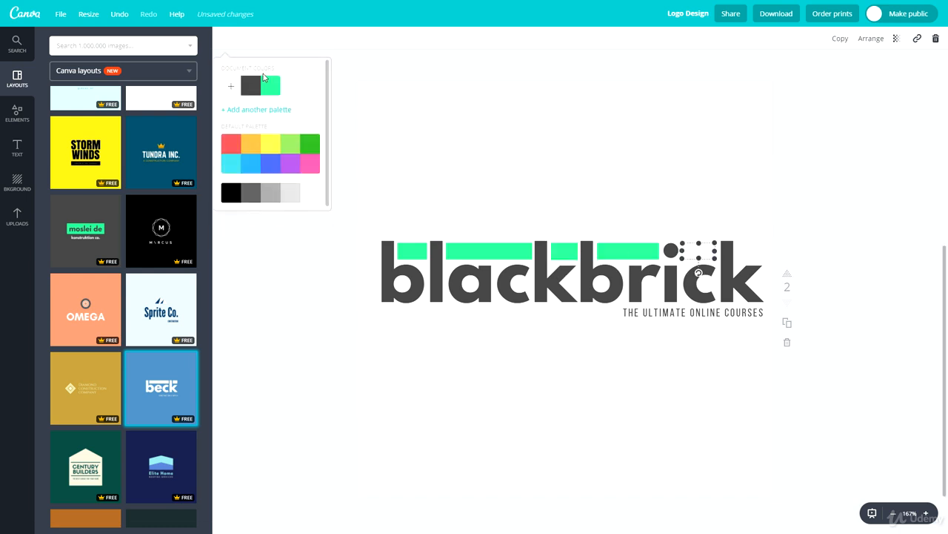
{"action": "left_click", "coordinate": [268, 89]}
{"action": "left_click", "coordinate": [752, 252]}
{"action": "left_click", "coordinate": [224, 38]}
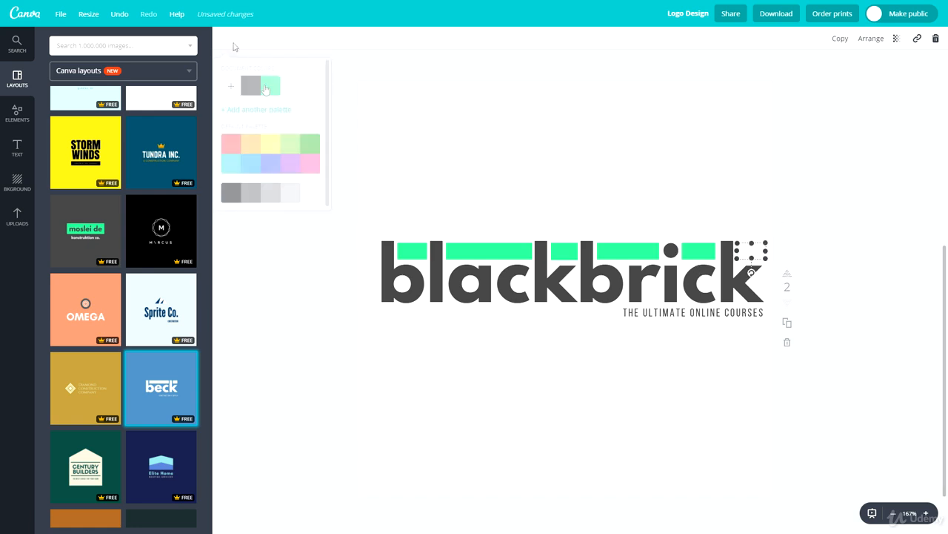
{"action": "left_click", "coordinate": [269, 89]}
{"action": "left_click", "coordinate": [286, 304]}
{"action": "left_click", "coordinate": [336, 321]}
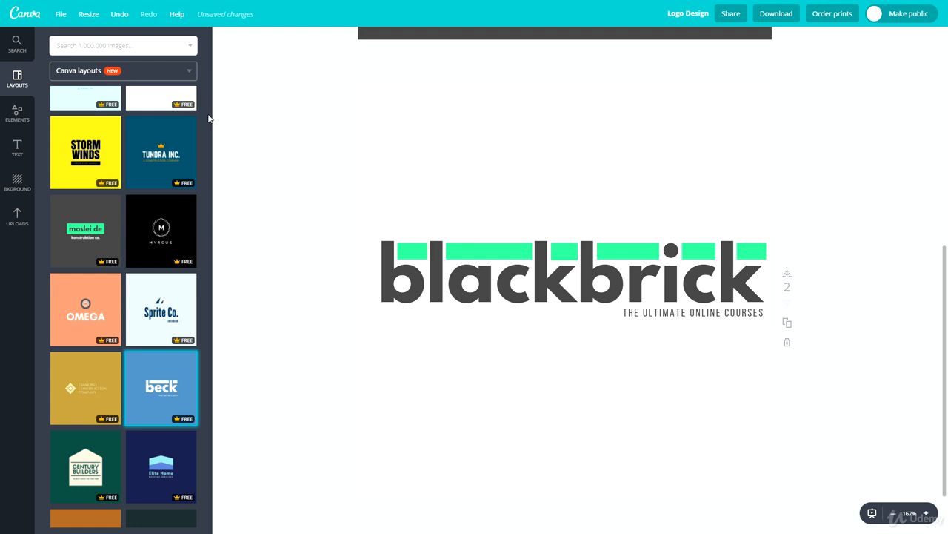
Download only page 2 as a PNG with a transparent background.
{"action": "left_click", "coordinate": [776, 13]}
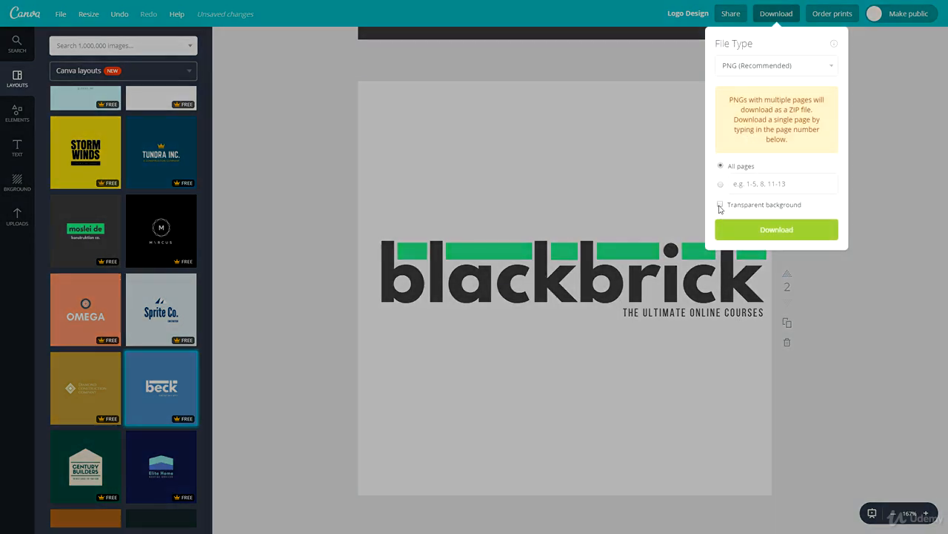
{"action": "left_click", "coordinate": [755, 186]}
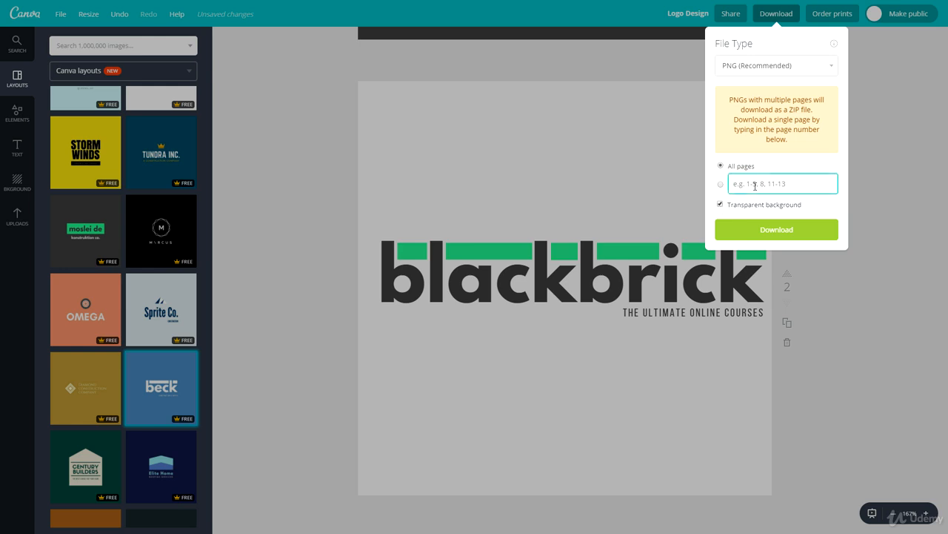
{"action": "left_click", "coordinate": [780, 73]}
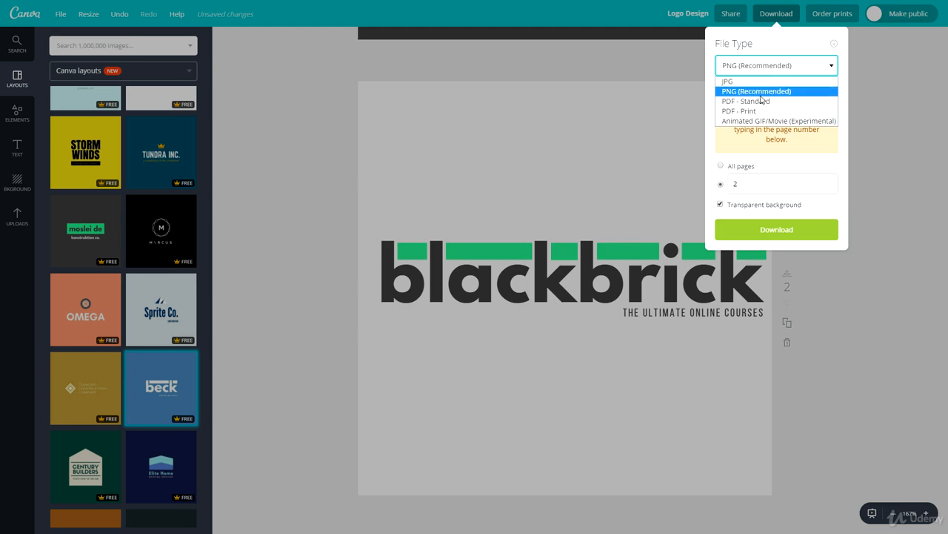
{"action": "left_click", "coordinate": [761, 95]}
{"action": "left_click", "coordinate": [759, 229]}
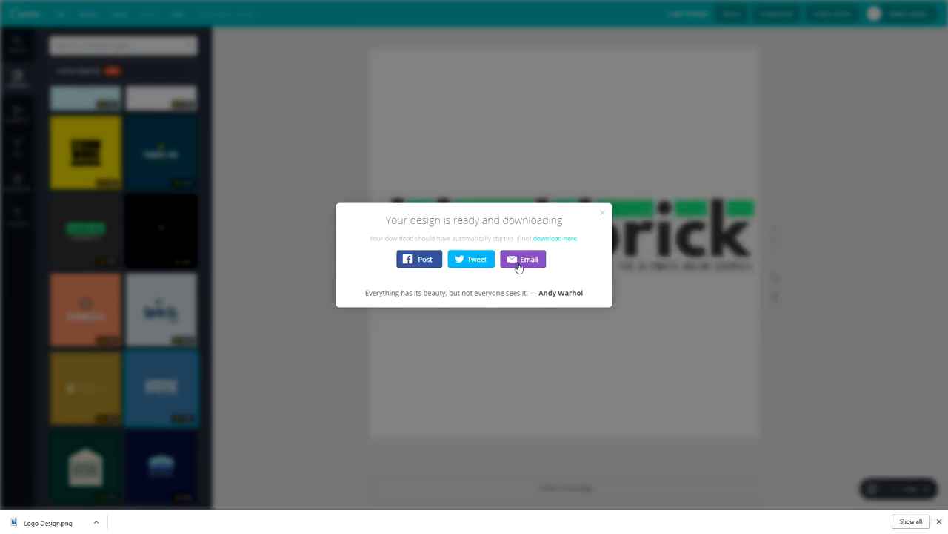
Open the downloaded Logo Design.png in Photos to check its transparent background, and close the viewer.
{"action": "left_click", "coordinate": [48, 523]}
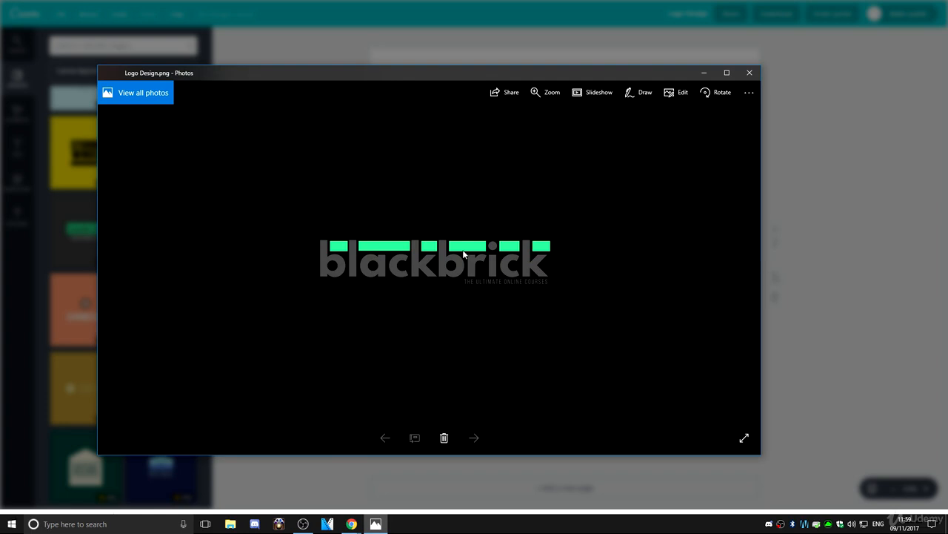
{"action": "mouse_move", "coordinate": [403, 82]}
{"action": "left_mouse_down"}
{"action": "mouse_move", "coordinate": [604, 146]}
{"action": "mouse_move", "coordinate": [405, 62]}
{"action": "mouse_move", "coordinate": [390, 72]}
{"action": "left_mouse_up"}
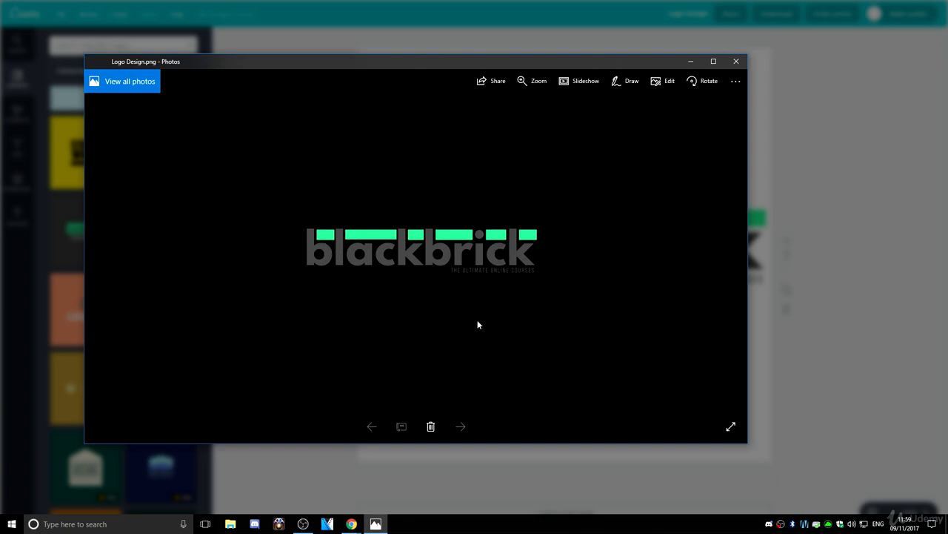
{"action": "left_click", "coordinate": [738, 64]}
Download only page 2 of the design as a JPG.
{"action": "left_click", "coordinate": [774, 14]}
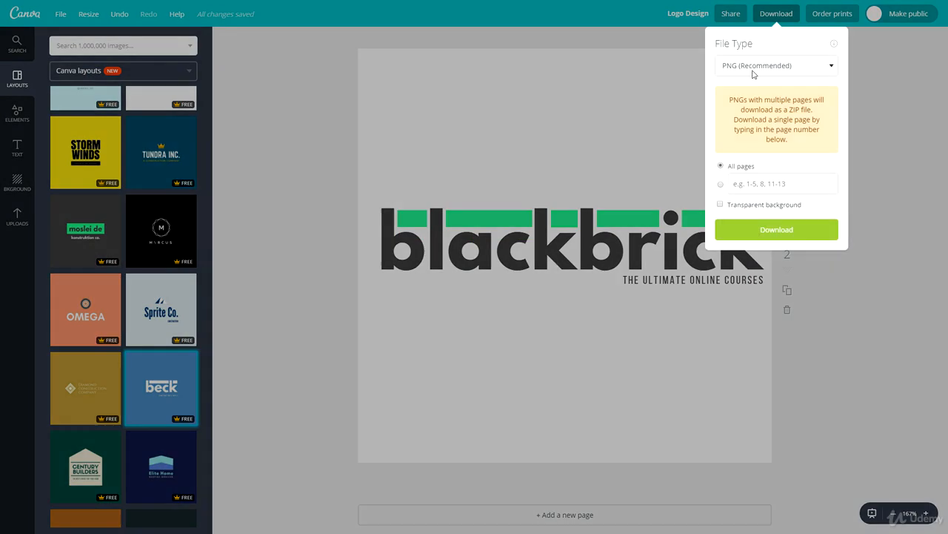
{"action": "left_click", "coordinate": [752, 67]}
{"action": "left_click", "coordinate": [741, 99]}
{"action": "left_click", "coordinate": [737, 183]}
{"action": "type", "text": "1"}
{"action": "left_click", "coordinate": [768, 212]}
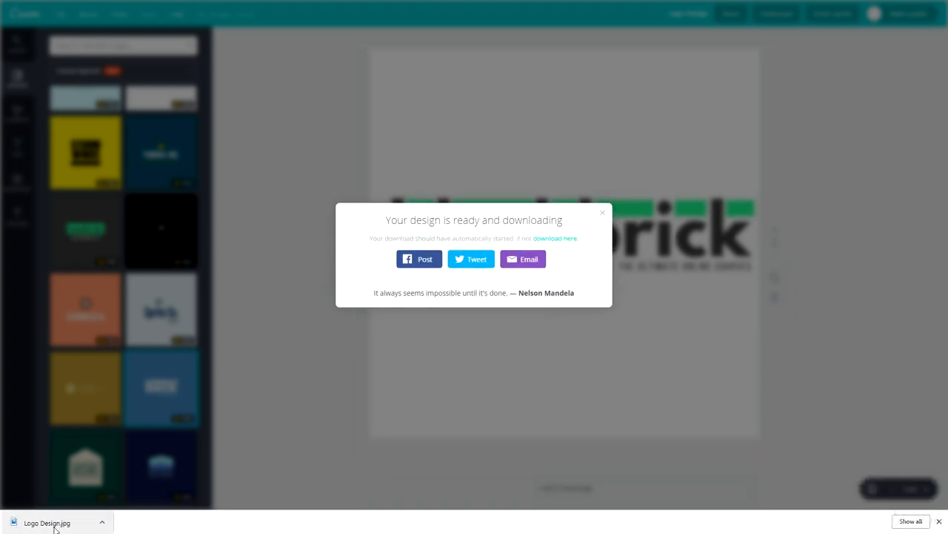
Open the downloaded Logo Design.jpg in Photos to check its background, and return to the Canva design.
{"action": "left_click", "coordinate": [54, 528]}
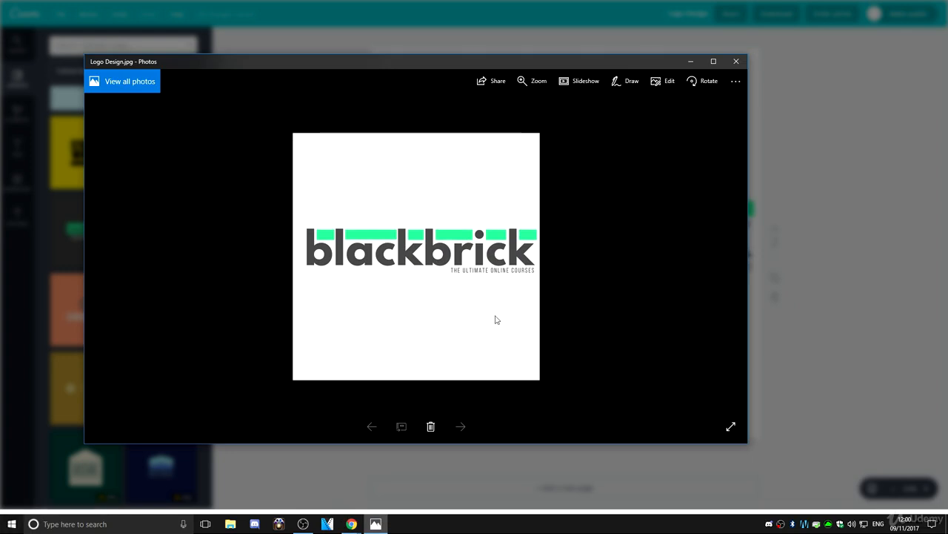
{"action": "left_click", "coordinate": [736, 62]}
{"action": "left_click", "coordinate": [827, 79]}
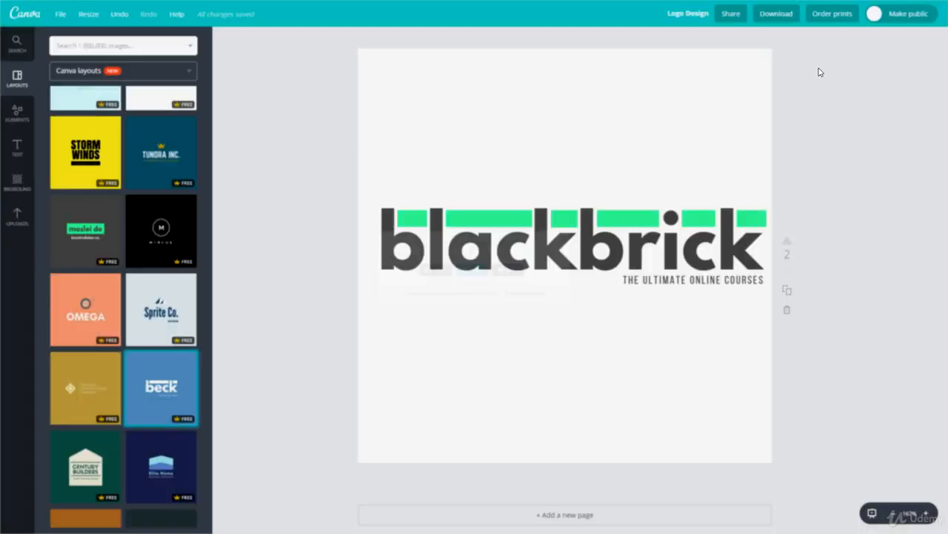
Download only page 2 as a PNG without a transparent background.
{"action": "left_click", "coordinate": [776, 13]}
{"action": "left_click", "coordinate": [748, 181]}
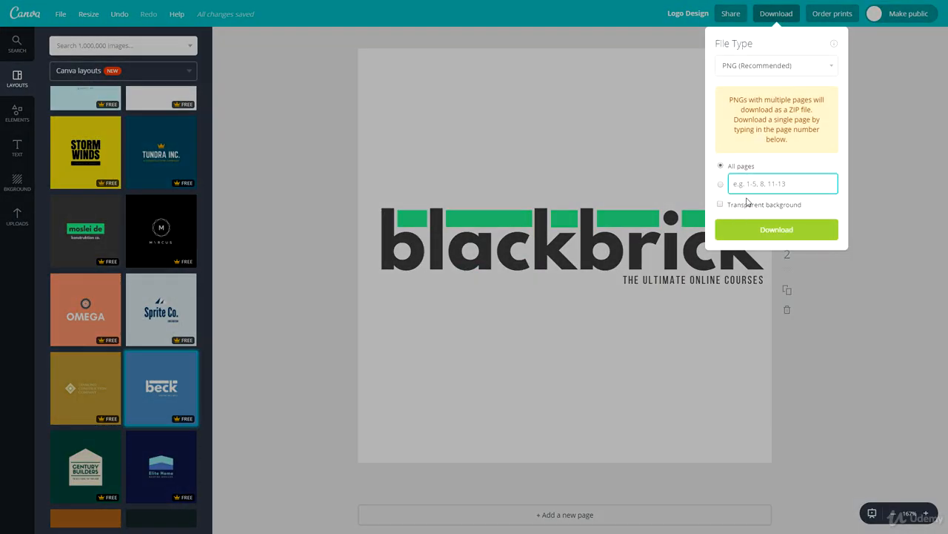
{"action": "type", "text": "2"}
{"action": "left_click", "coordinate": [742, 230]}
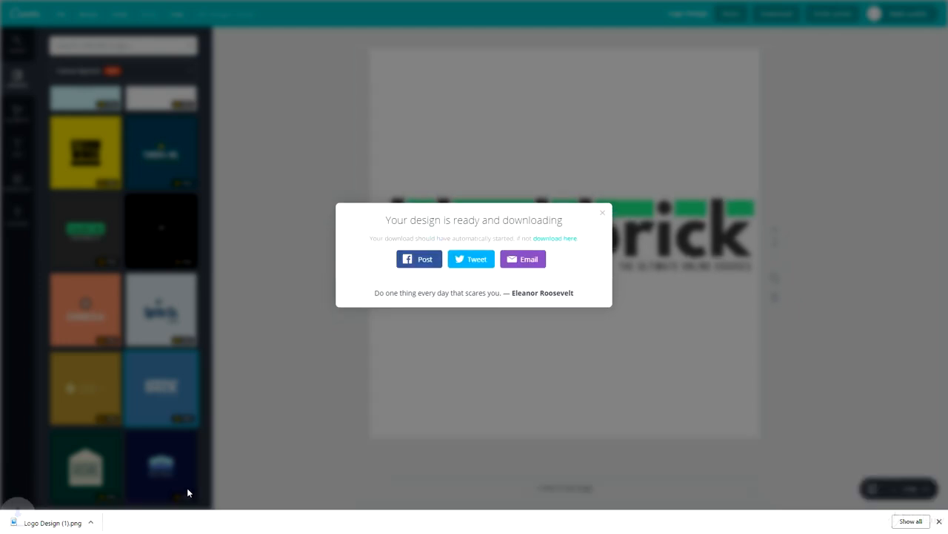
Open the downloaded Logo Design (1).png in Photos to compare its background, and return to the Canva design.
{"action": "left_click", "coordinate": [51, 519]}
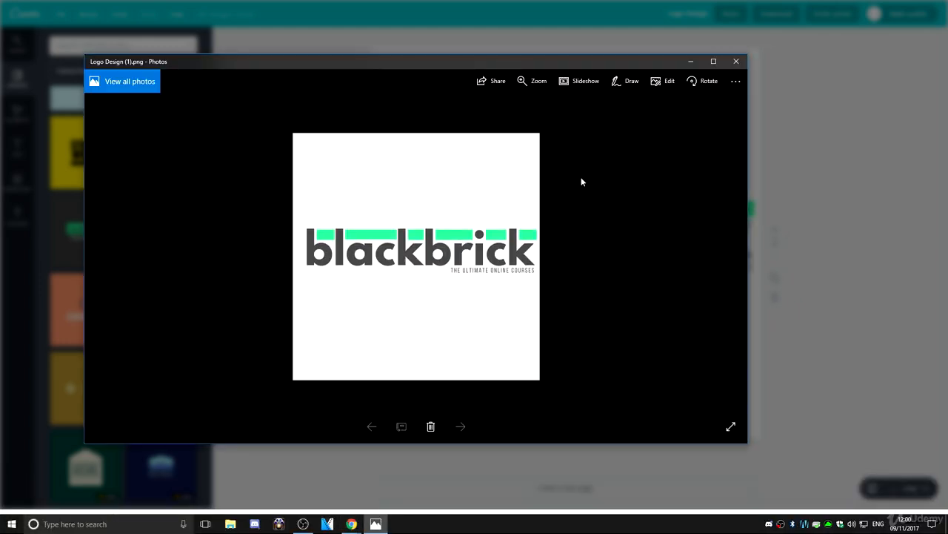
{"action": "left_click", "coordinate": [736, 61]}
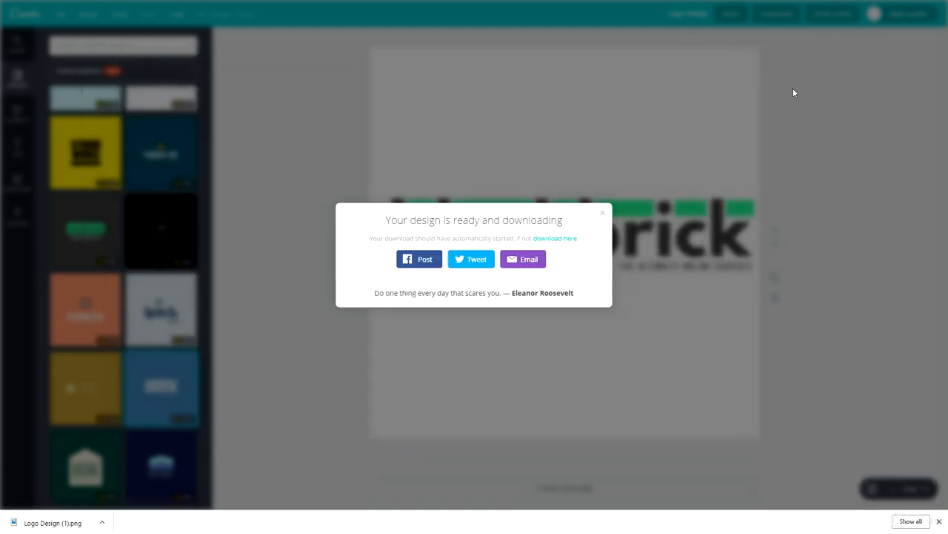
{"action": "left_click", "coordinate": [735, 212]}
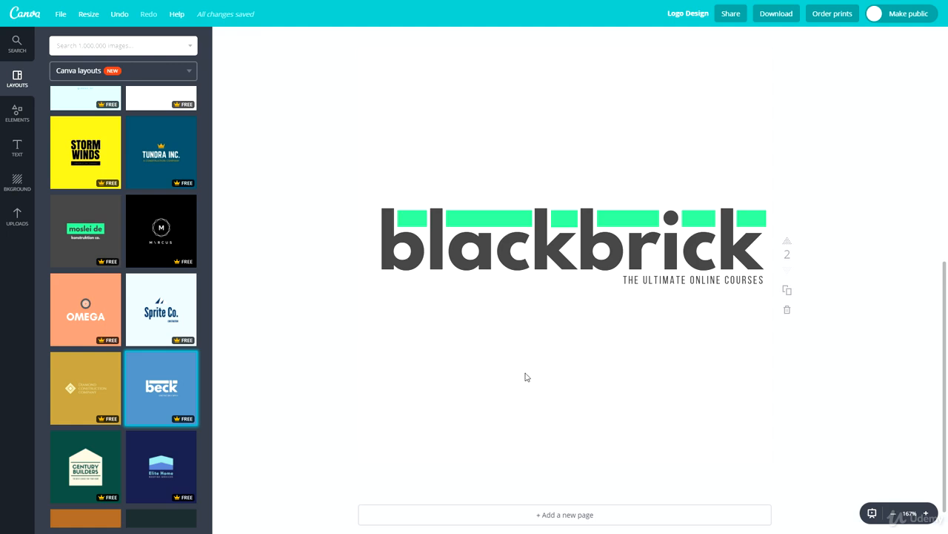
Review the logo pages of the design and browse the ready-made logo layouts for other styles.
{"action": "scroll", "coordinate": [445, 402], "scroll_direction": "up", "scroll_amount": 5}
{"action": "scroll", "coordinate": [375, 403], "scroll_direction": "down", "scroll_amount": 5}
{"action": "scroll", "coordinate": [413, 353], "scroll_direction": "up", "scroll_amount": 3}
{"action": "scroll", "coordinate": [398, 452], "scroll_direction": "down", "scroll_amount": 3}
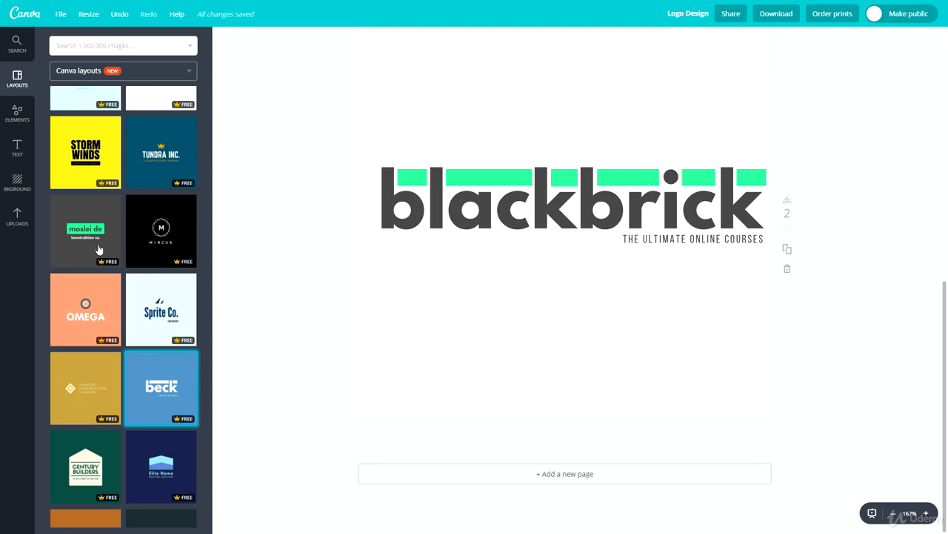
{"action": "scroll", "coordinate": [106, 211], "scroll_direction": "down", "scroll_amount": 5}
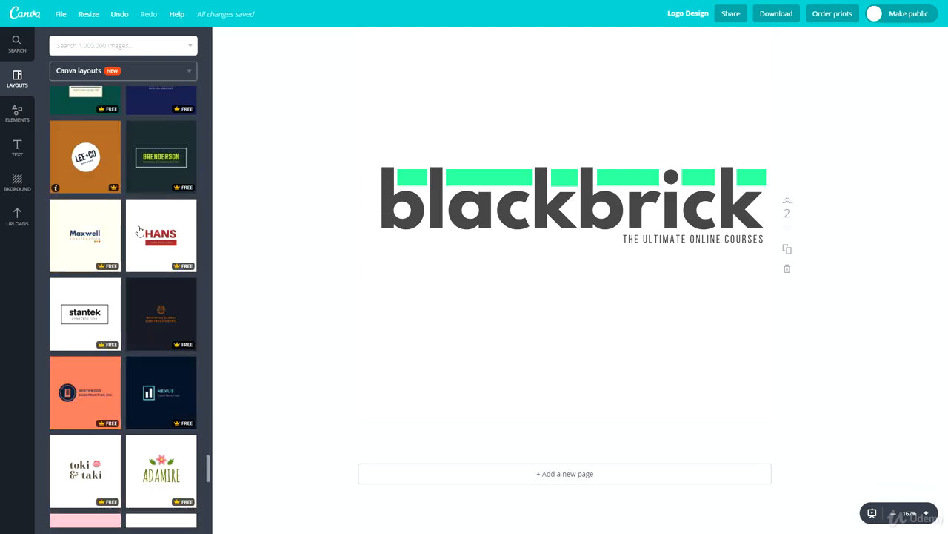
{"action": "scroll", "coordinate": [141, 363], "scroll_direction": "down", "scroll_amount": 4}
{"action": "scroll", "coordinate": [137, 363], "scroll_direction": "down", "scroll_amount": 3}
{"action": "scroll", "coordinate": [137, 363], "scroll_direction": "down", "scroll_amount": 2}
{"action": "scroll", "coordinate": [119, 352], "scroll_direction": "up", "scroll_amount": 8}
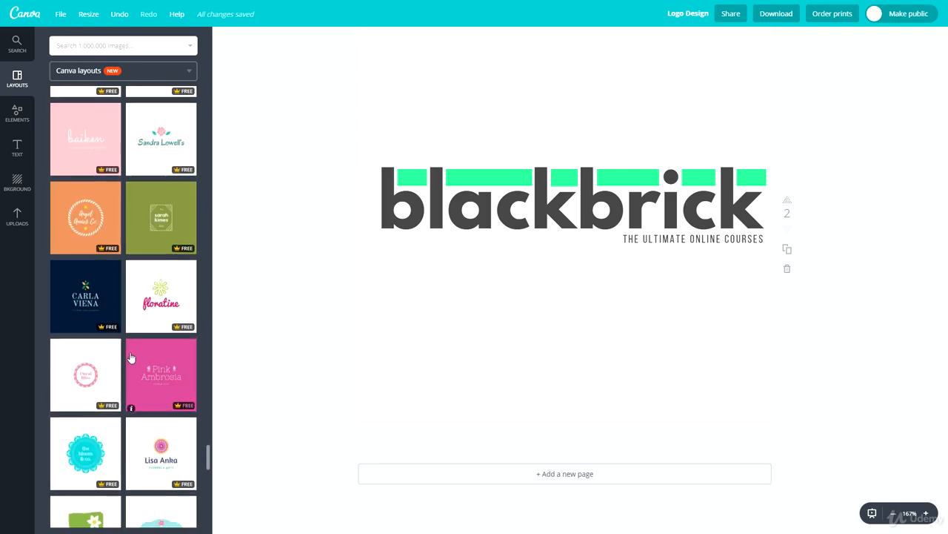
{"action": "scroll", "coordinate": [105, 343], "scroll_direction": "down", "scroll_amount": 5}
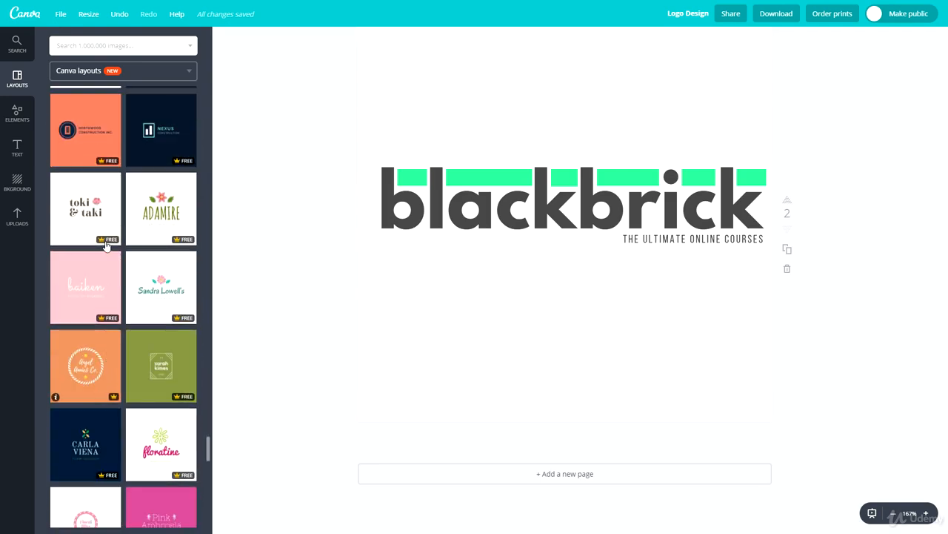
{"action": "scroll", "coordinate": [112, 191], "scroll_direction": "up", "scroll_amount": 4}
{"action": "scroll", "coordinate": [129, 270], "scroll_direction": "up", "scroll_amount": 4}
{"action": "scroll", "coordinate": [132, 277], "scroll_direction": "down", "scroll_amount": 6}
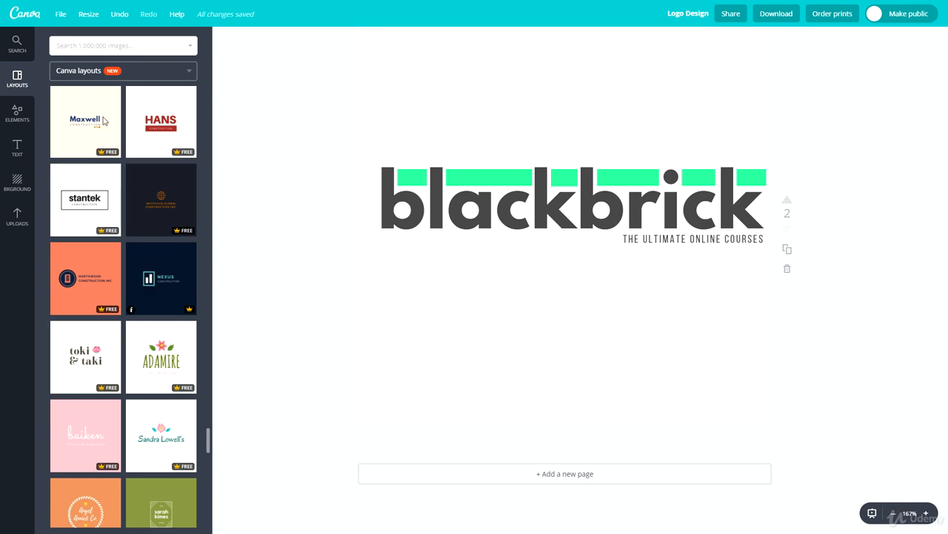
{"action": "scroll", "coordinate": [94, 222], "scroll_direction": "down", "scroll_amount": 3}
{"action": "scroll", "coordinate": [93, 210], "scroll_direction": "down", "scroll_amount": 3}
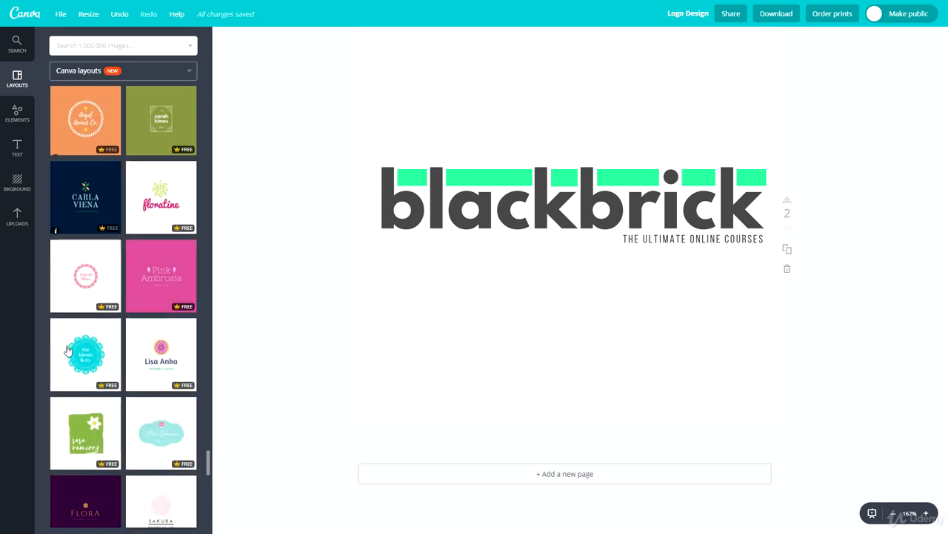
{"action": "scroll", "coordinate": [119, 491], "scroll_direction": "down", "scroll_amount": 2}
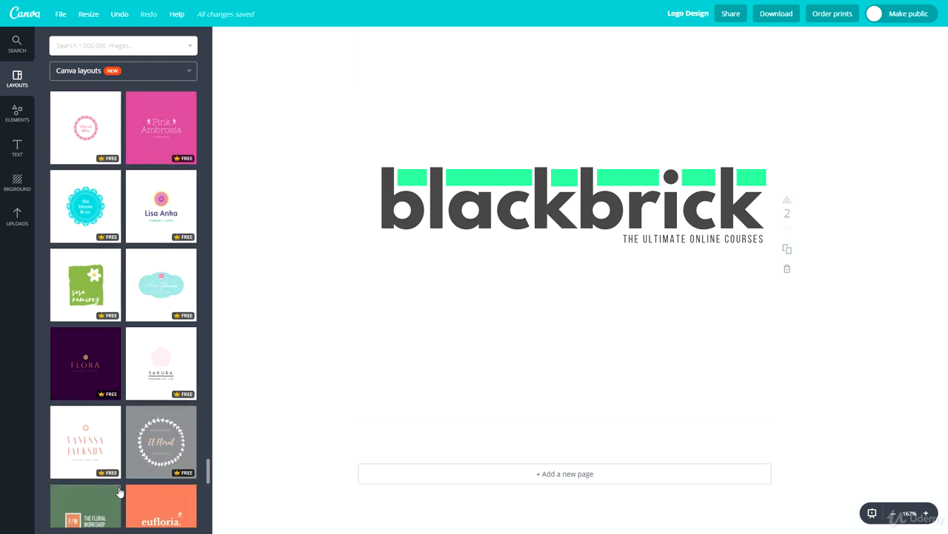